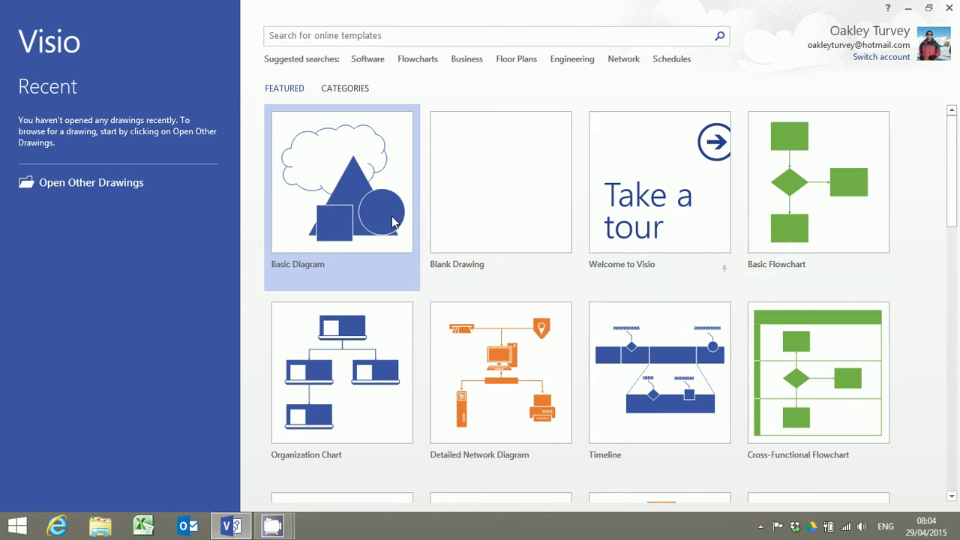
Browse the featured drawing templates and the template categories.
scroll(391, 217, "down", 3)
scroll(391, 216, "down", 3)
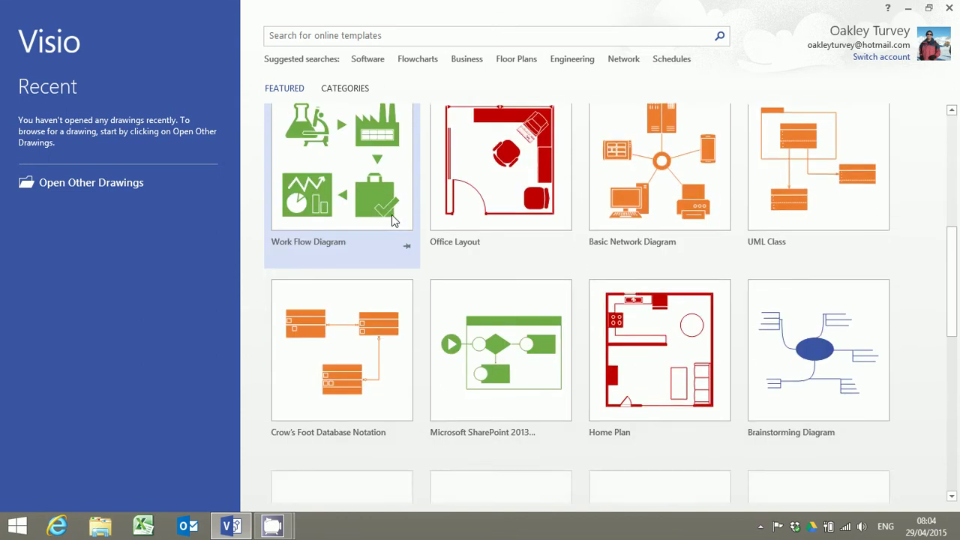
scroll(391, 216, "up", 4)
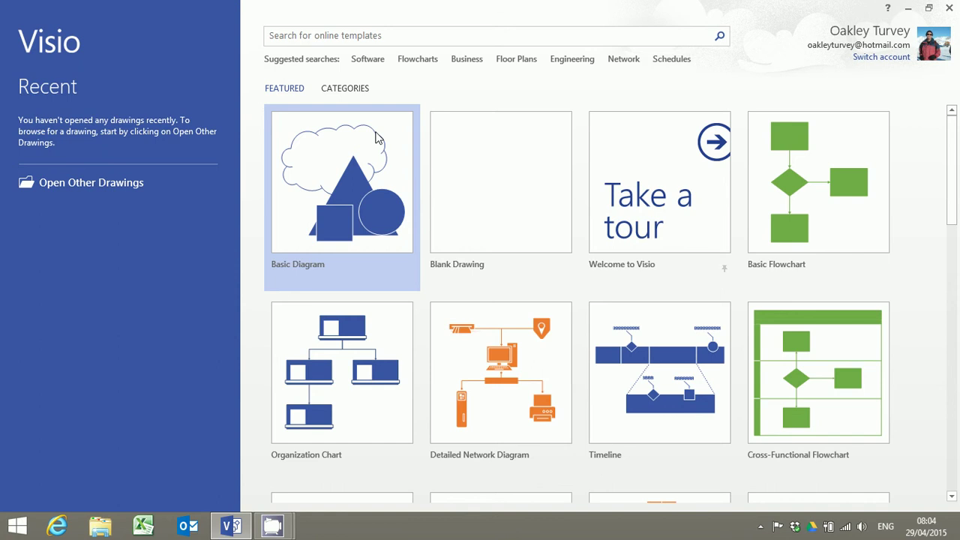
left_click(354, 90)
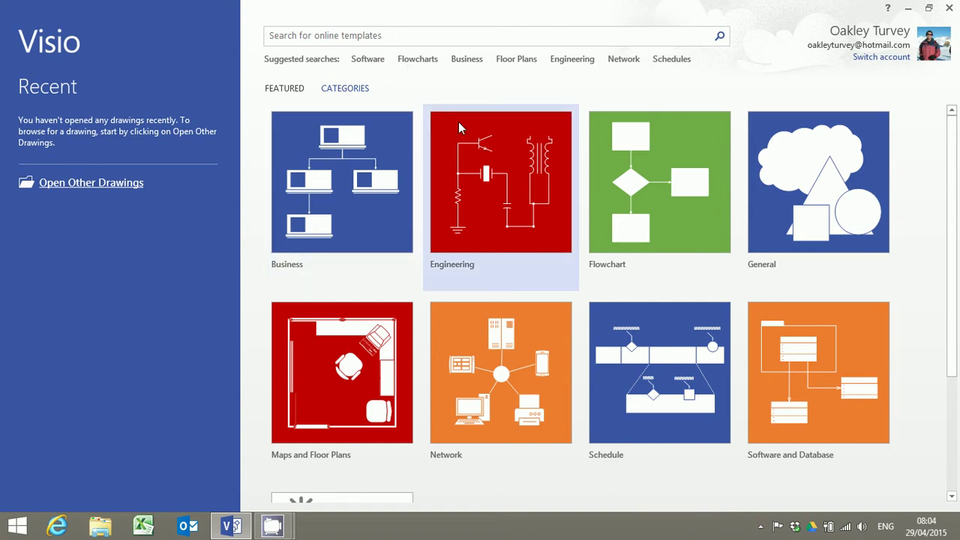
scroll(479, 174, "down", 1)
scroll(479, 174, "down", 2)
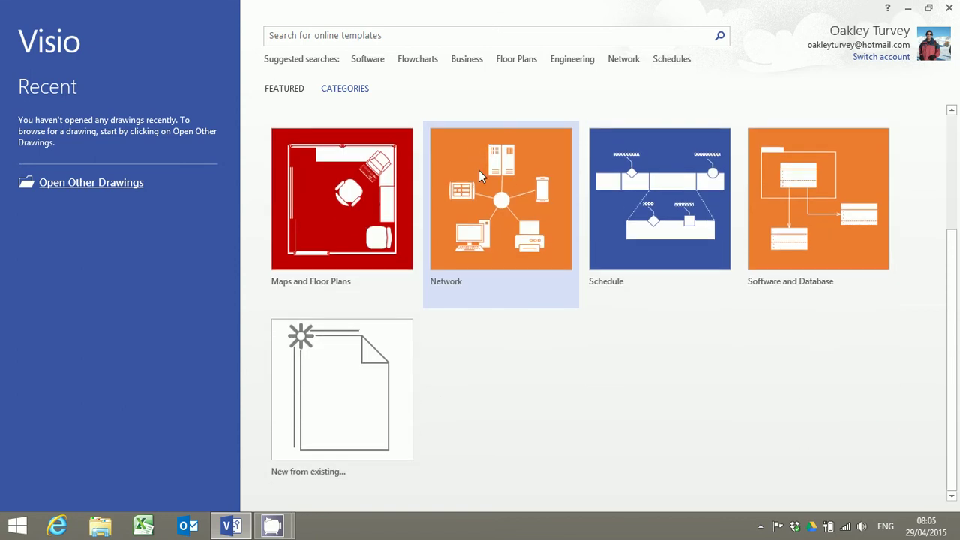
scroll(478, 171, "up", 3)
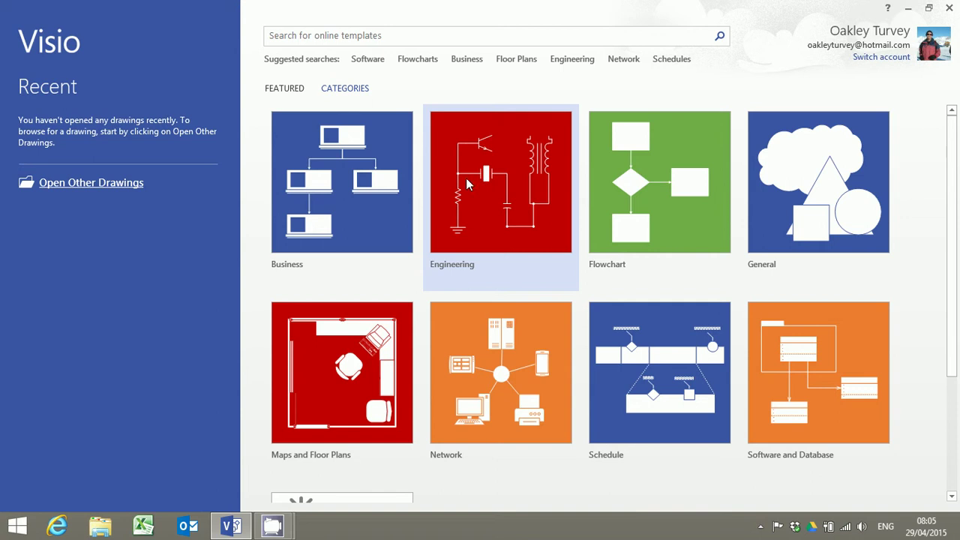
Create a new drawing from the TQM Diagram template in the Business category.
left_click(337, 210)
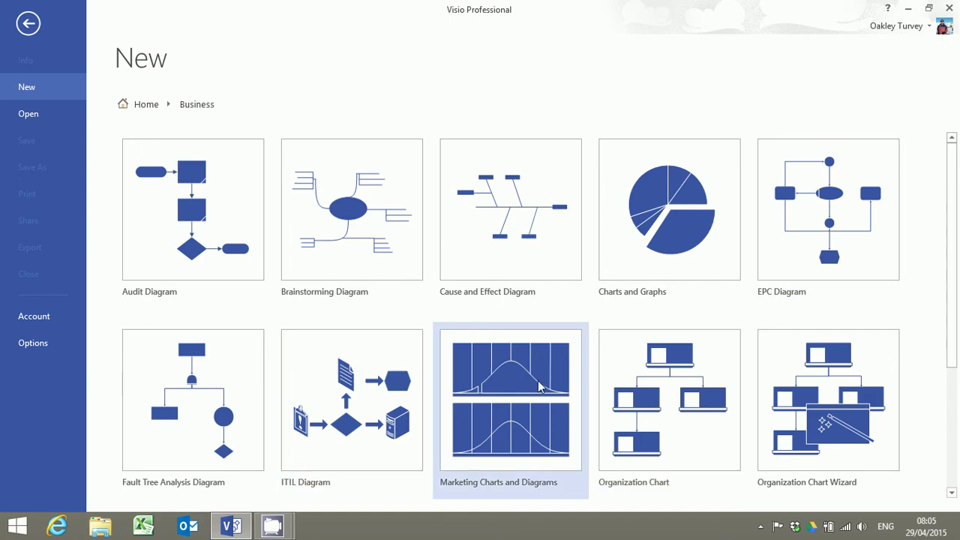
scroll(545, 394, "down", 3)
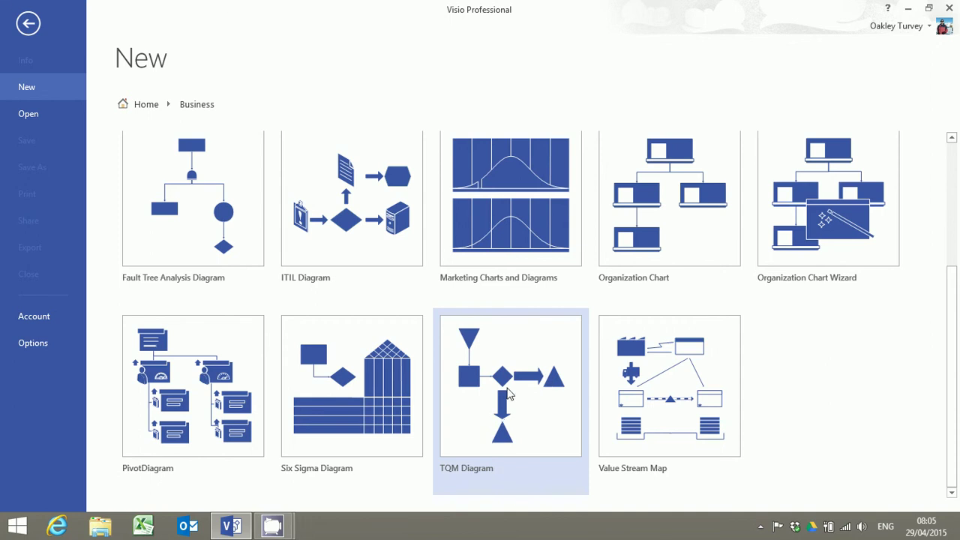
double_click(507, 390)
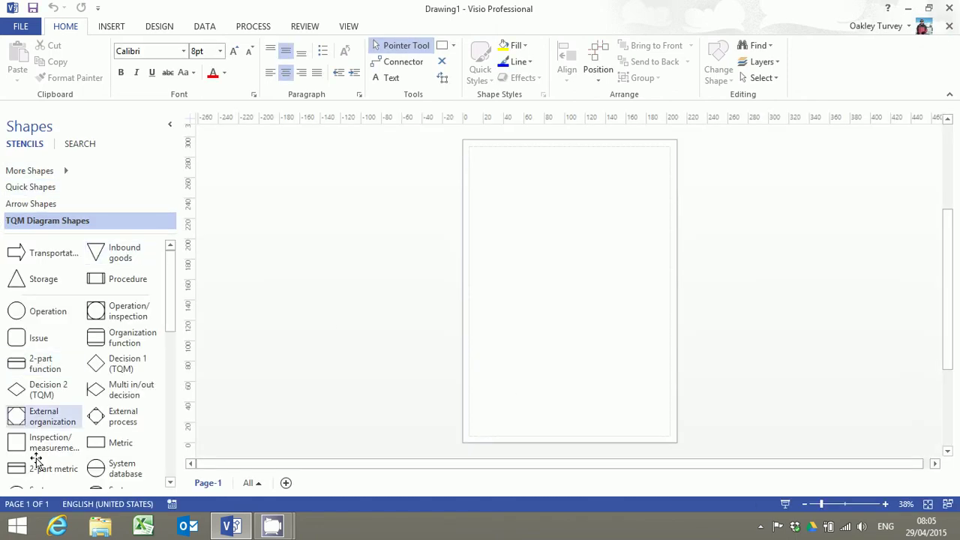
Examine the shapes offered in the Quick Shapes, Arrow Shapes and TQM Diagram Shapes stencils.
left_click(42, 194)
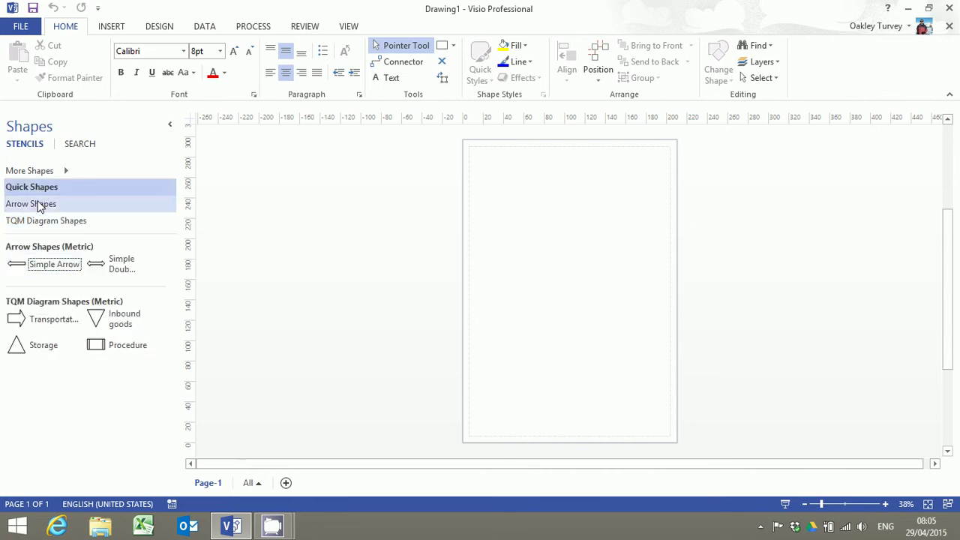
left_click(37, 204)
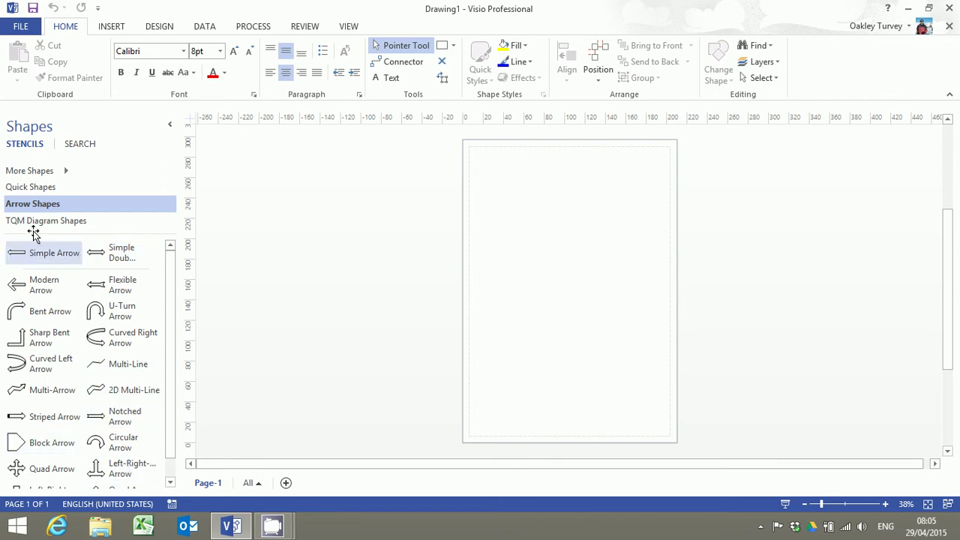
left_click(38, 222)
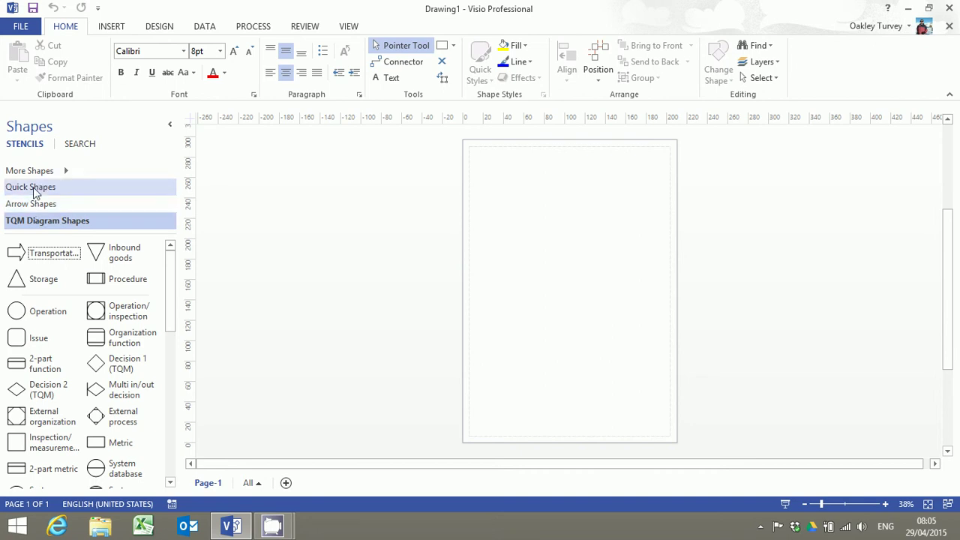
left_click(33, 190)
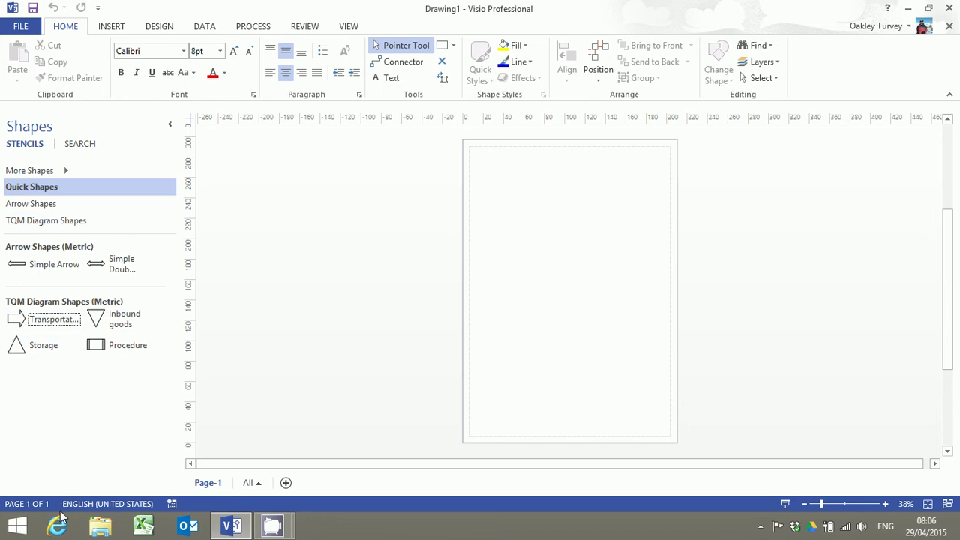
left_click(34, 203)
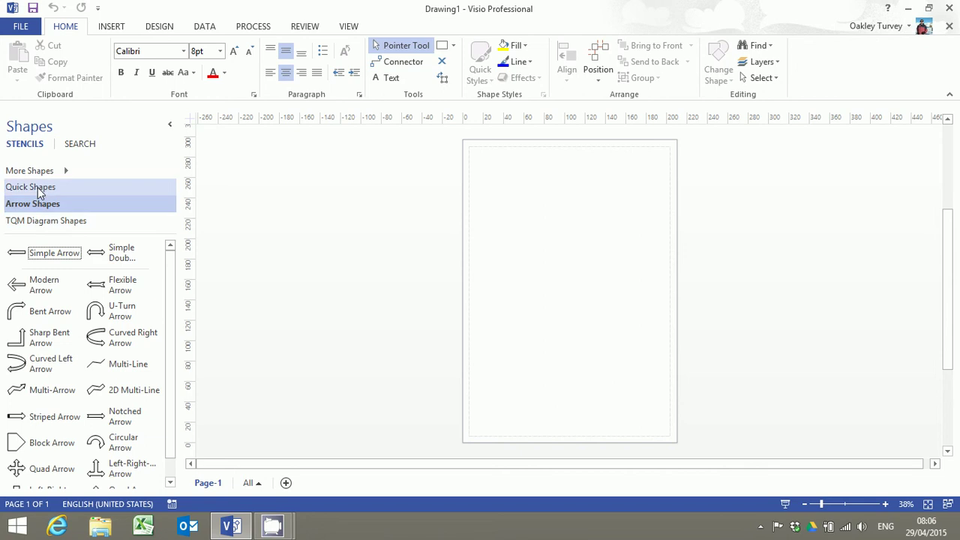
left_click(40, 228)
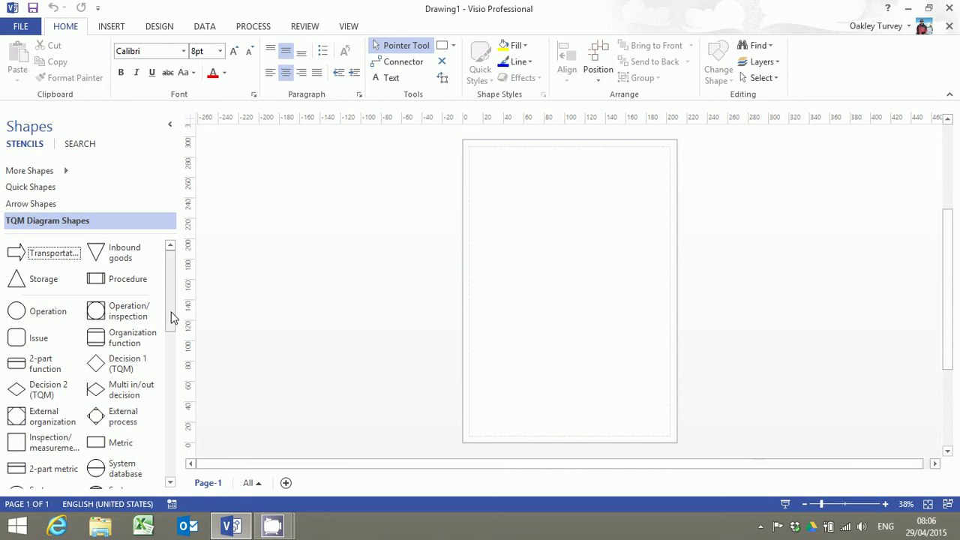
scroll(172, 330, "down", 5)
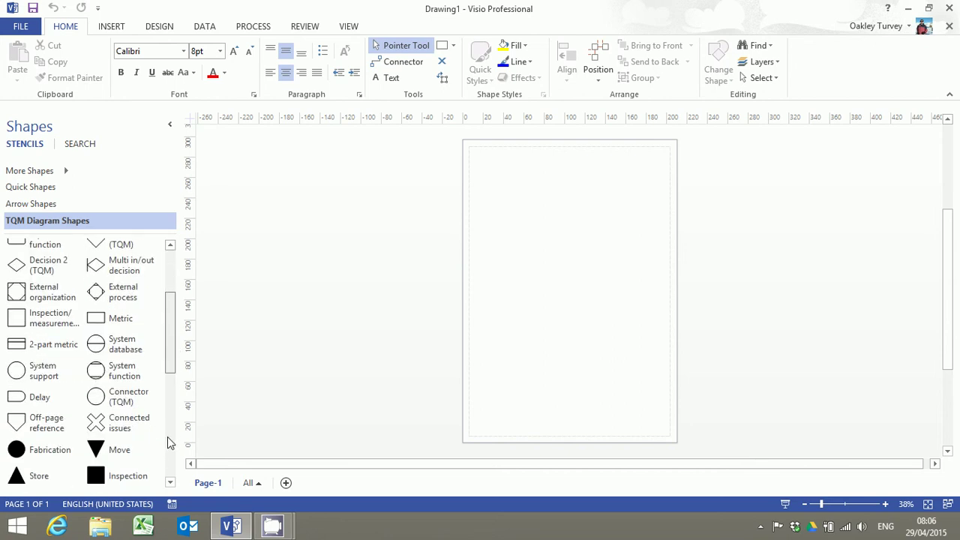
scroll(167, 439, "down", 8)
left_click_drag(172, 407, 155, 253)
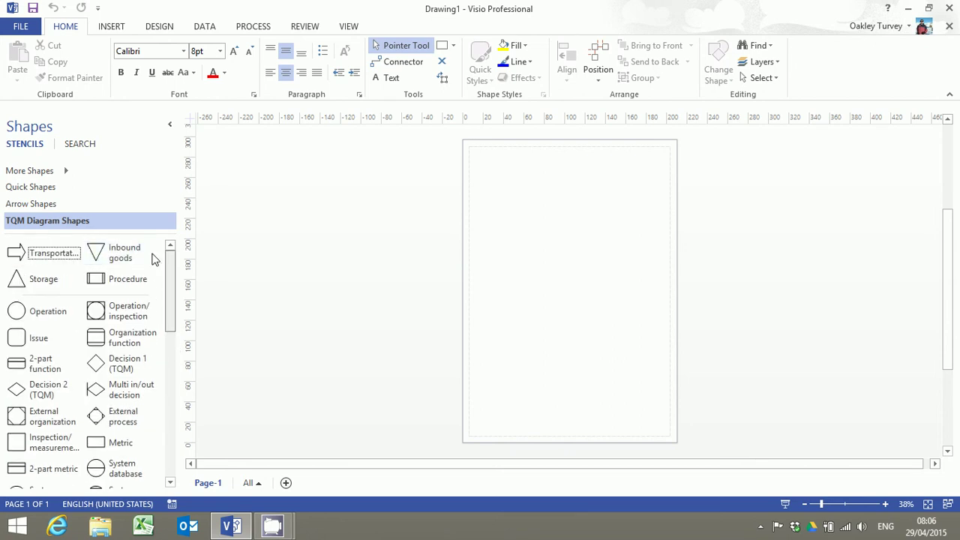
left_click(32, 187)
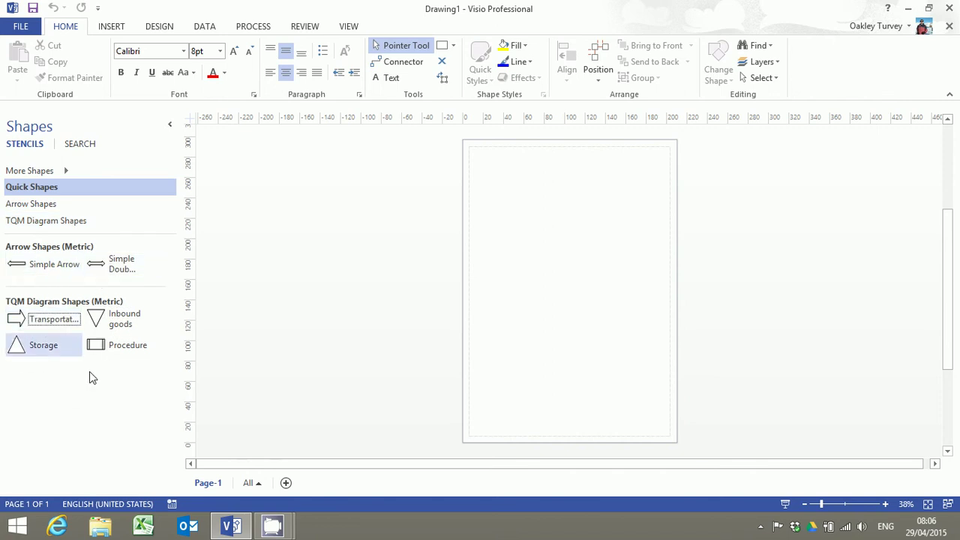
Add the Basic Flowchart Shapes stencil from the Flowchart category and display its shapes.
left_click(47, 173)
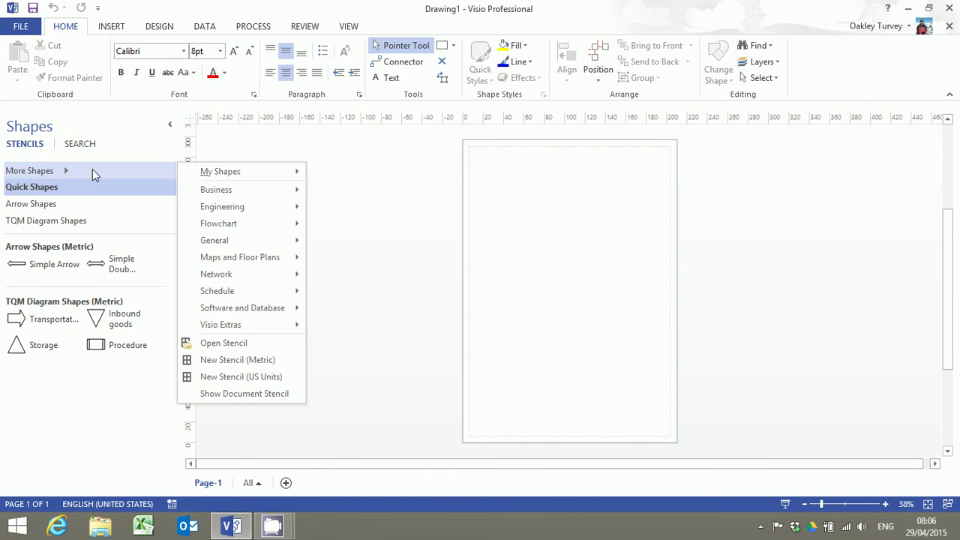
mouse_move(229, 225)
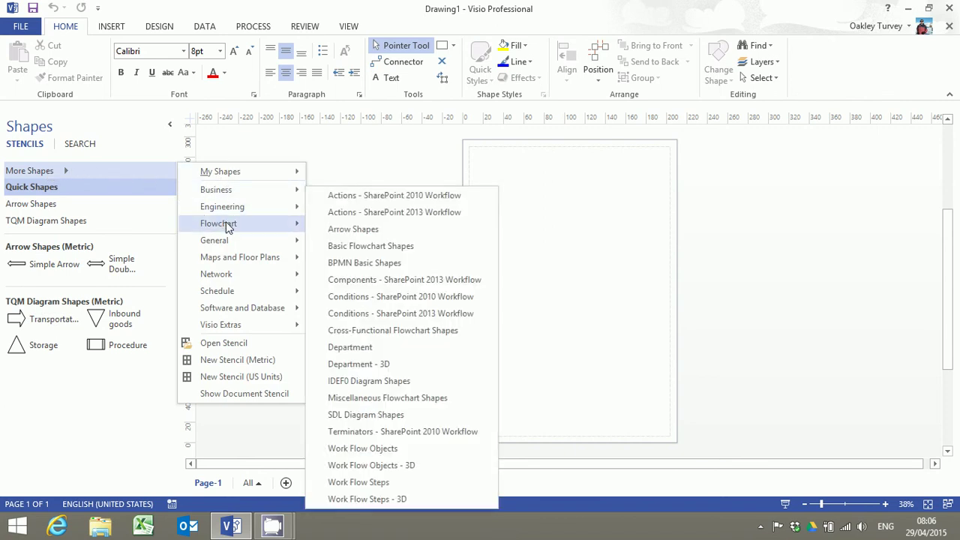
left_click(371, 250)
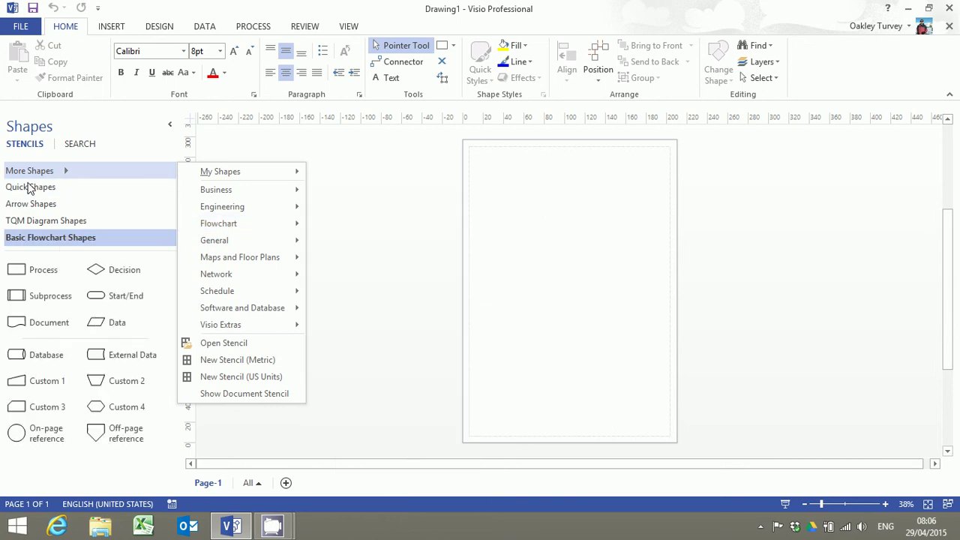
left_click(24, 240)
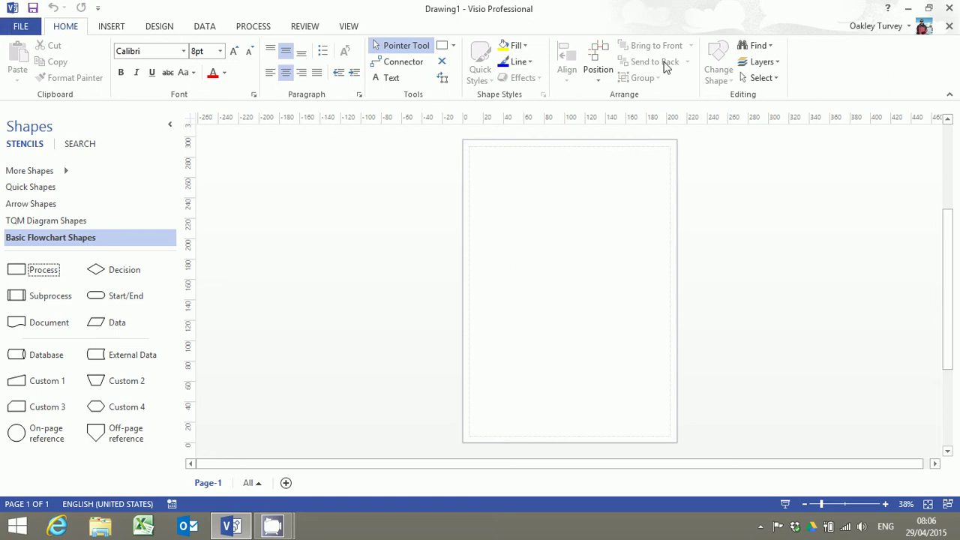
left_click(112, 29)
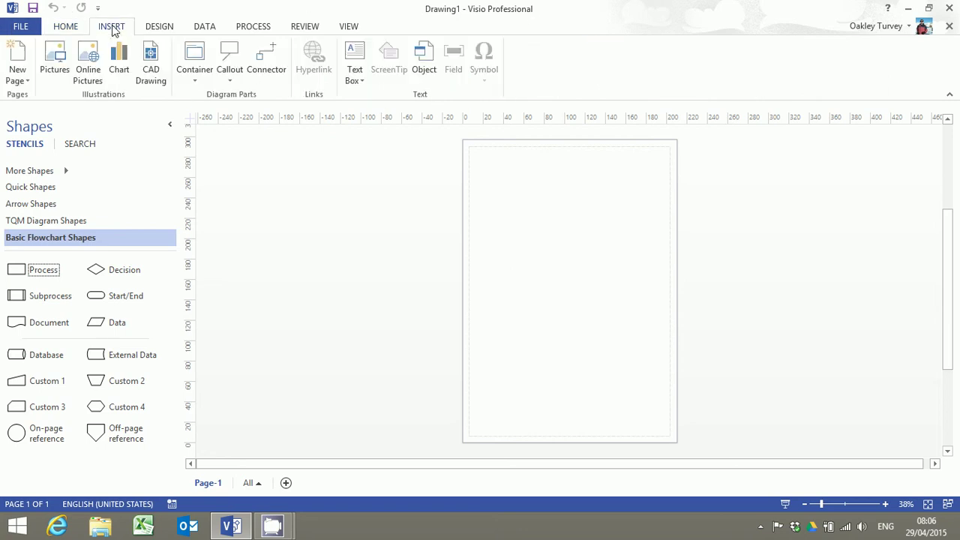
left_click(162, 27)
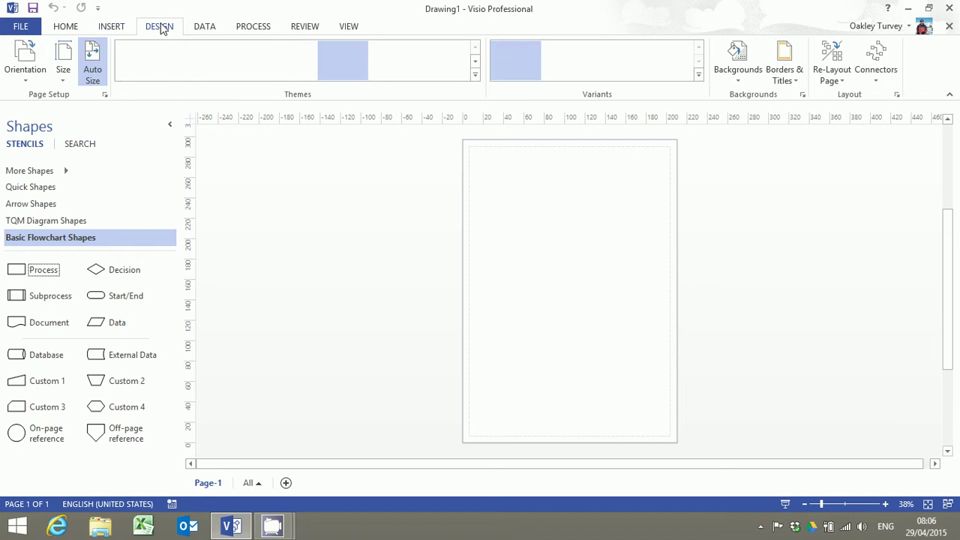
left_click(67, 27)
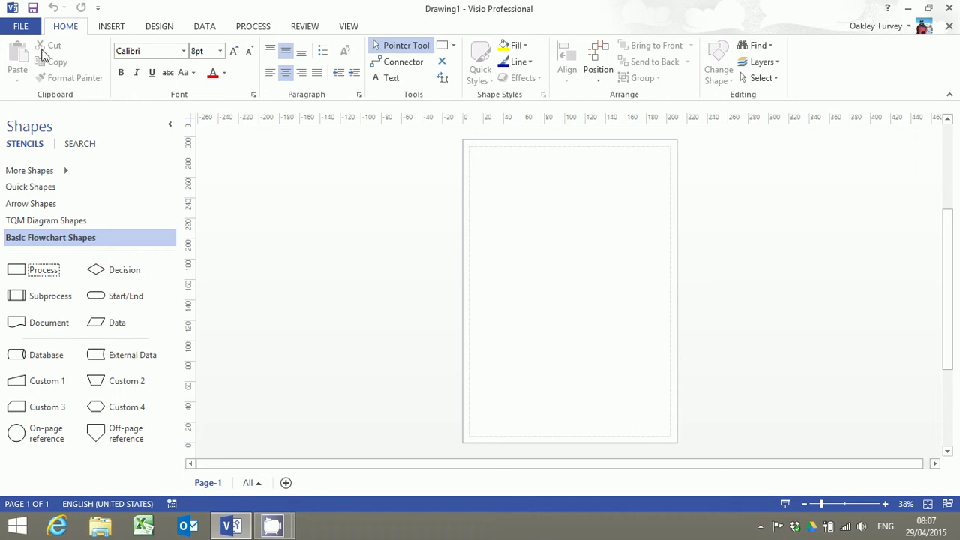
left_click(22, 28)
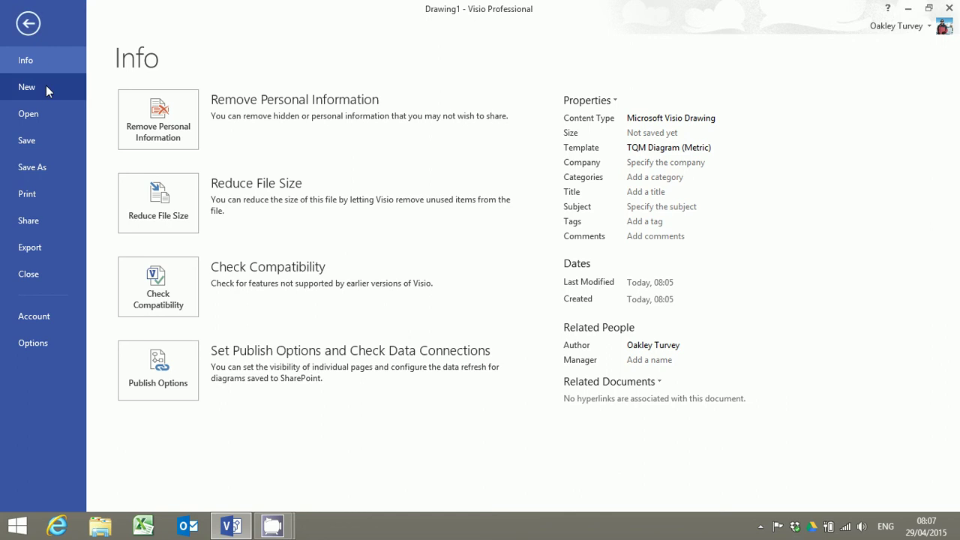
left_click(32, 22)
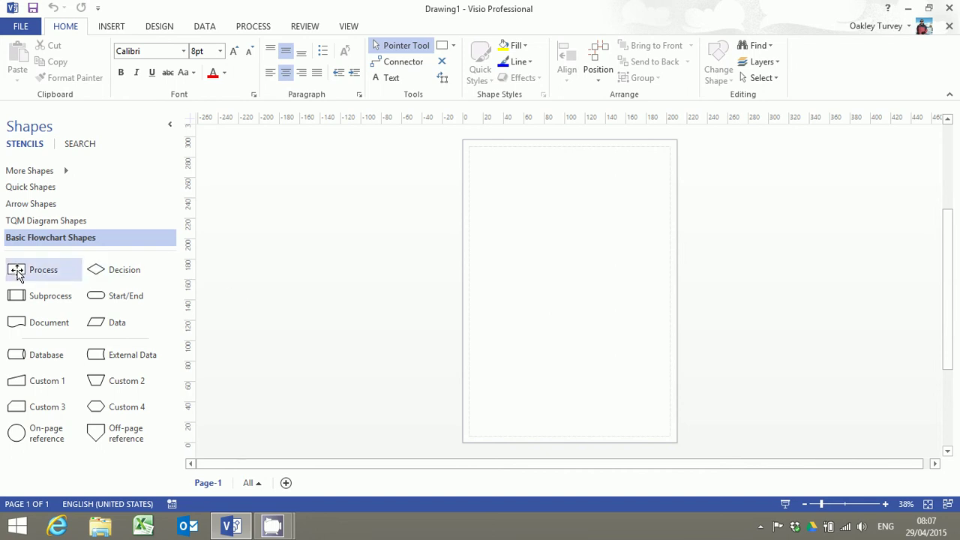
Place two Process shapes one above the other in the page's upper left area, with a Decision shape aligned below them.
left_click_drag(16, 274, 518, 207)
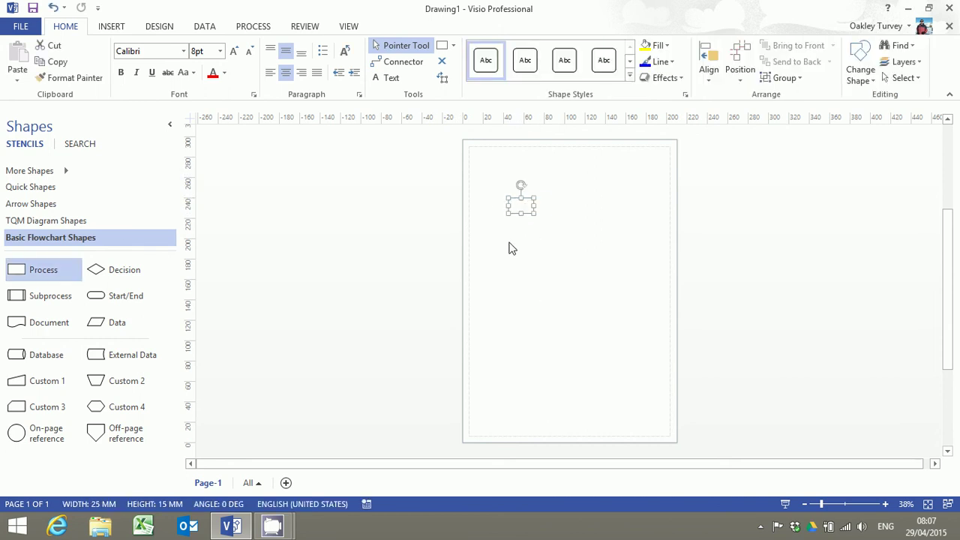
left_click_drag(38, 272, 516, 234)
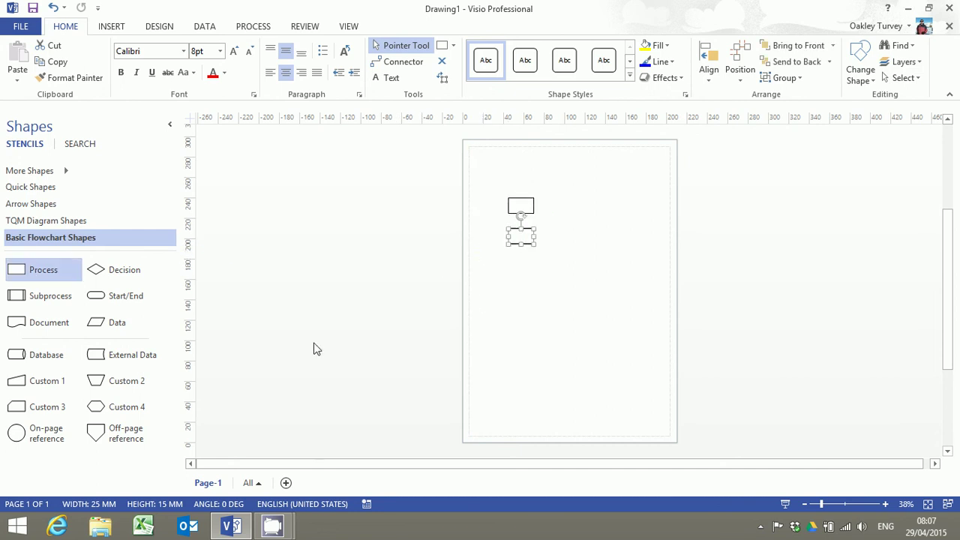
left_click_drag(132, 273, 524, 277)
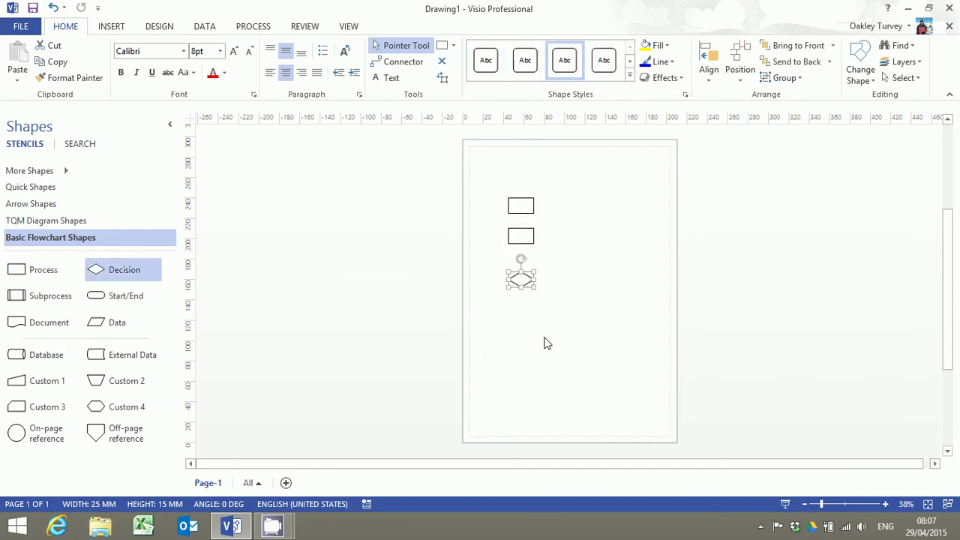
left_click(600, 343)
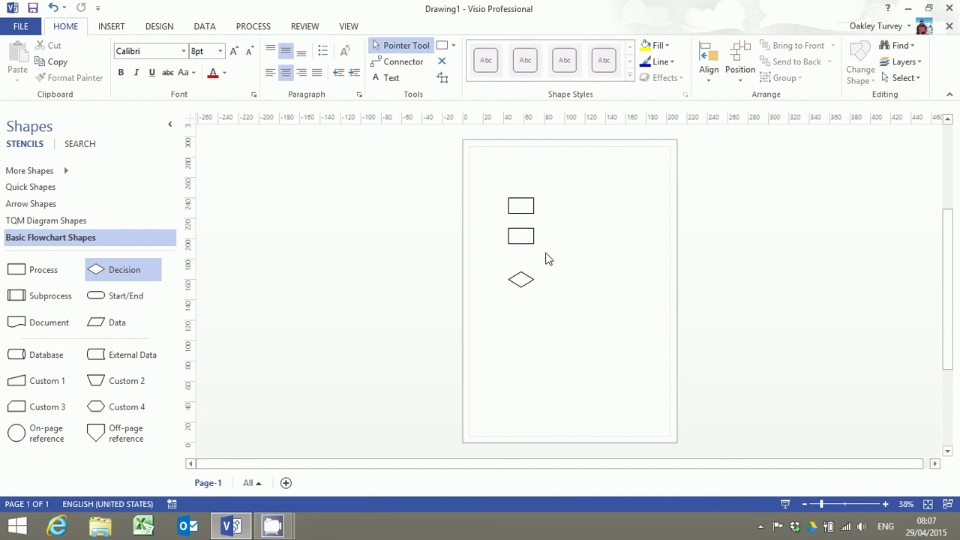
Label the upper Process shape "Start".
scroll(551, 226, "up", 5, "ctrl")
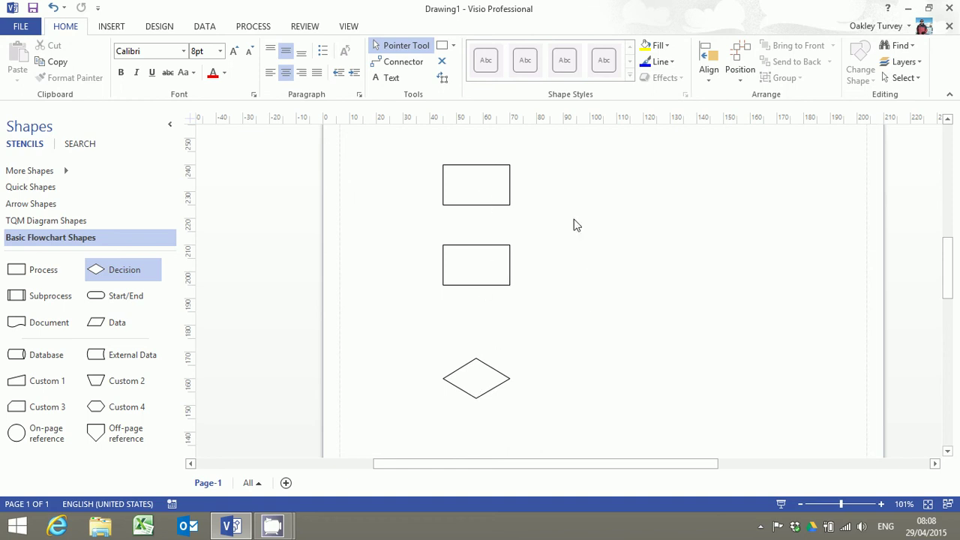
left_click(465, 184)
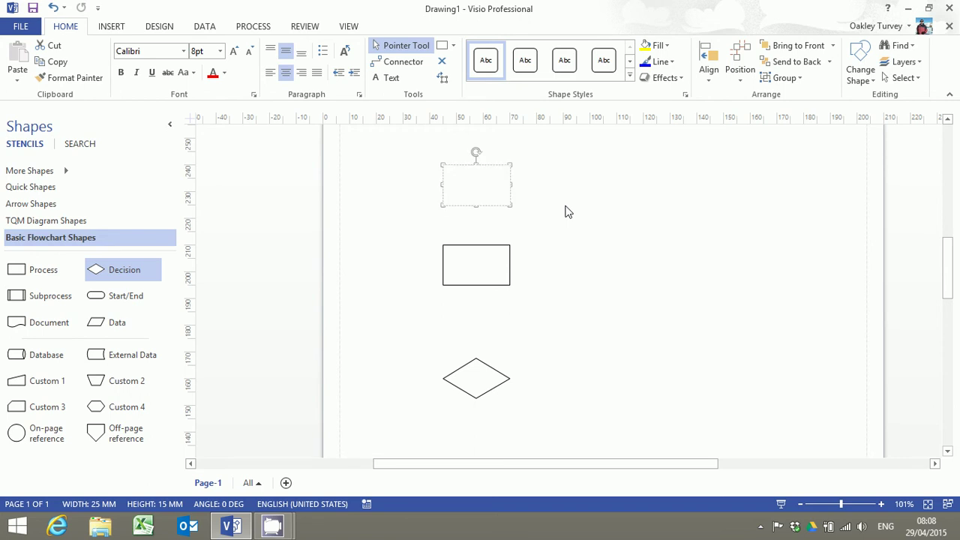
type("Start")
key("Return")
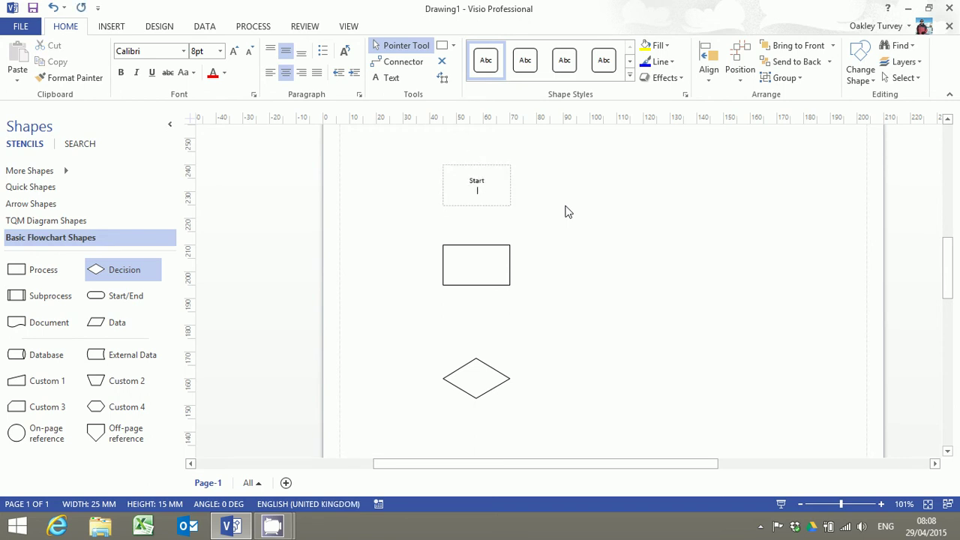
key("BackSpace")
left_click(568, 210)
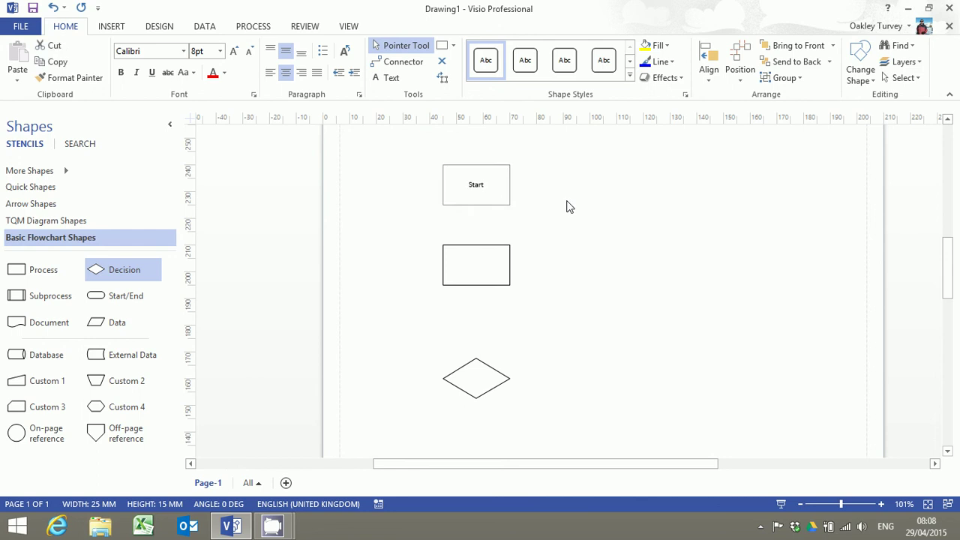
Format the "Start" label as 18 pt red text.
double_click(479, 189)
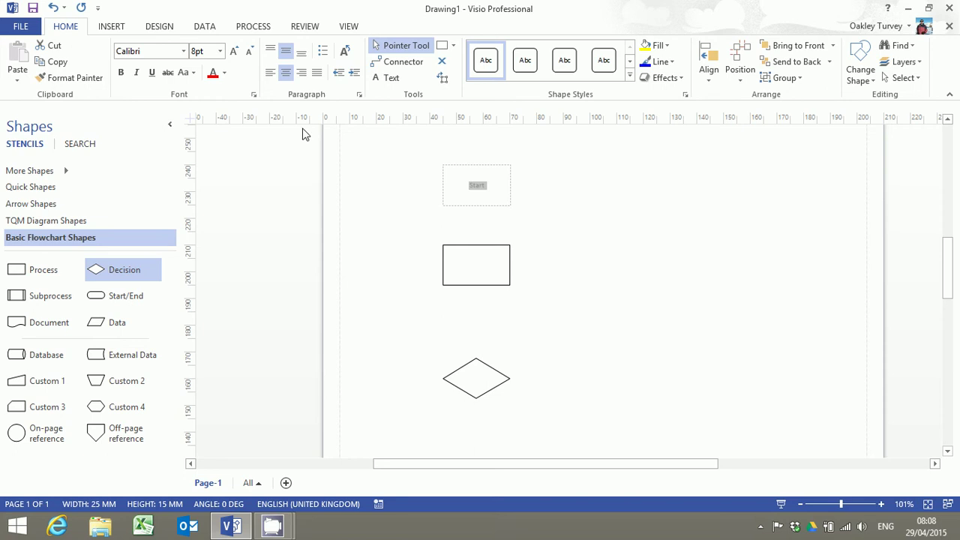
left_click(235, 51)
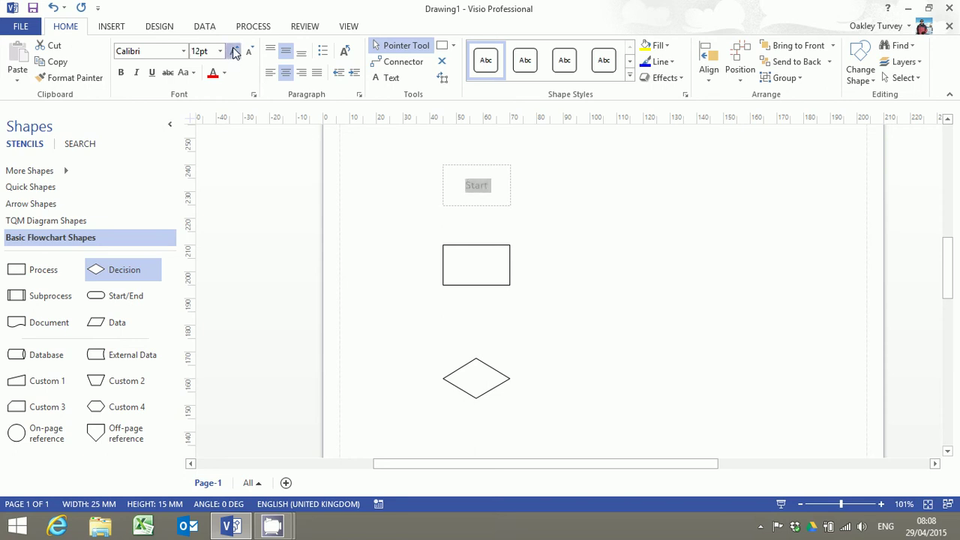
left_click(235, 51)
left_click(235, 51)
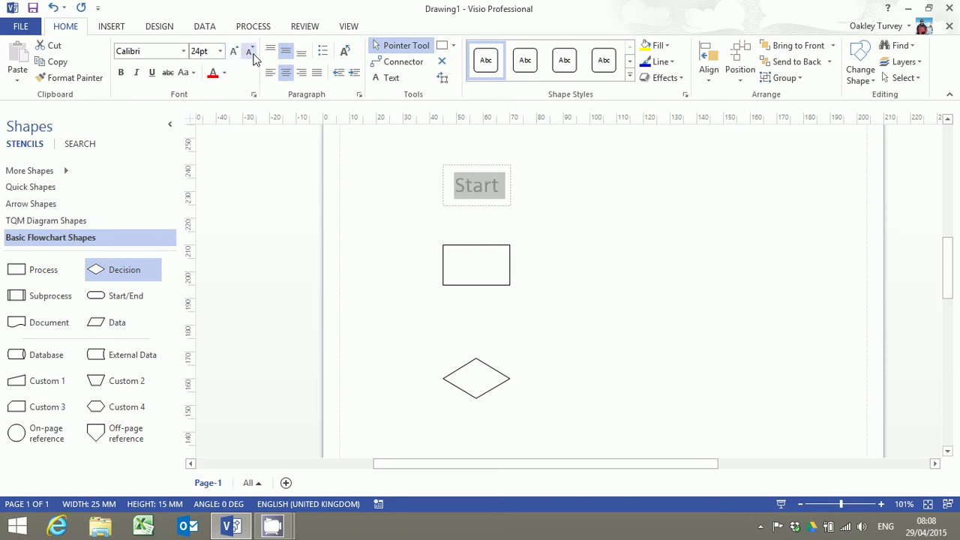
left_click(249, 51)
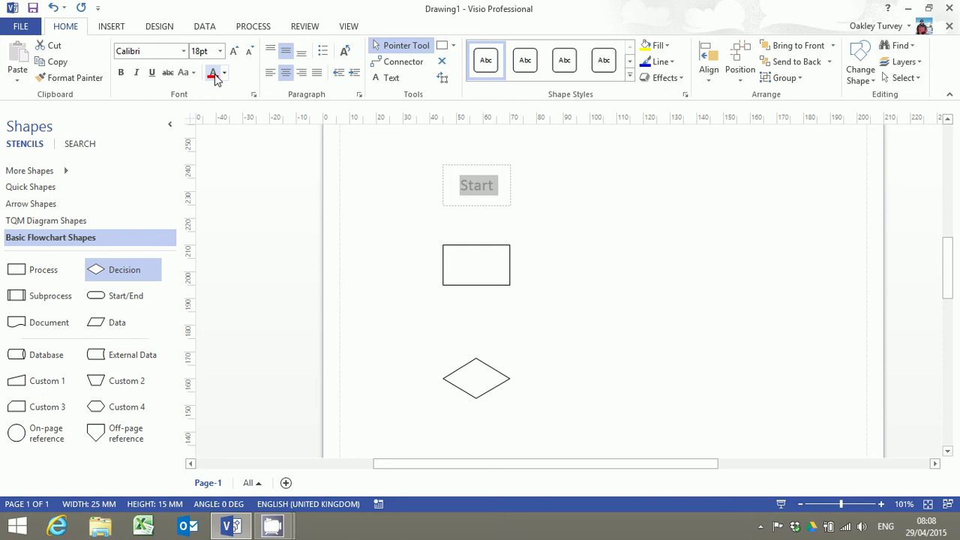
Label the second Process shape "Step 1" and format the text as 18 pt red.
left_click(508, 261)
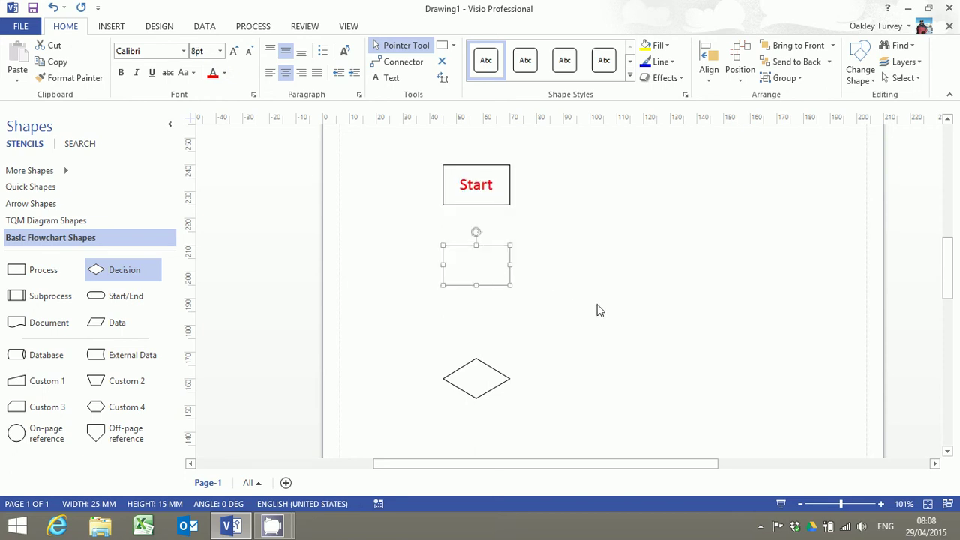
type("s")
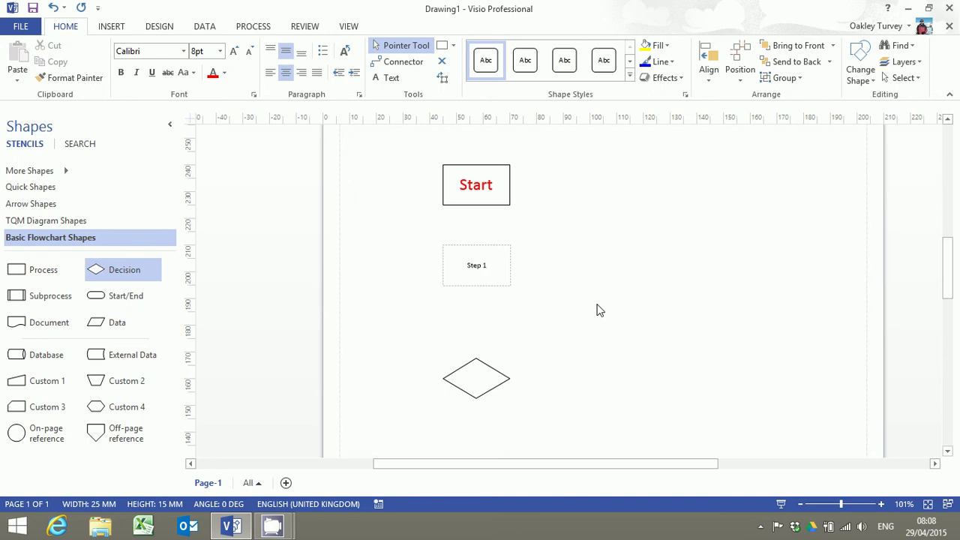
double_click(475, 266)
left_click_drag(488, 266, 467, 270)
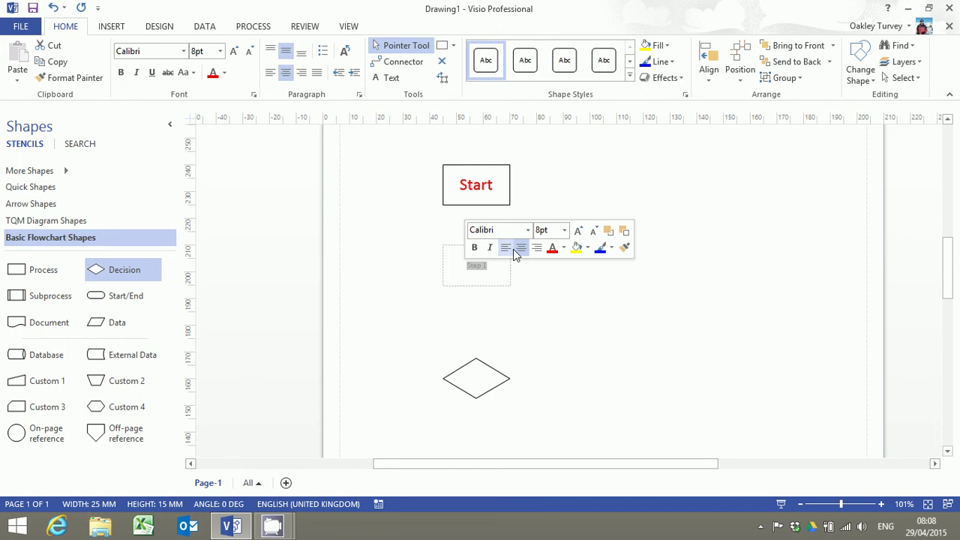
left_click(579, 232)
left_click(579, 231)
left_click(579, 232)
left_click(579, 231)
left_click(579, 232)
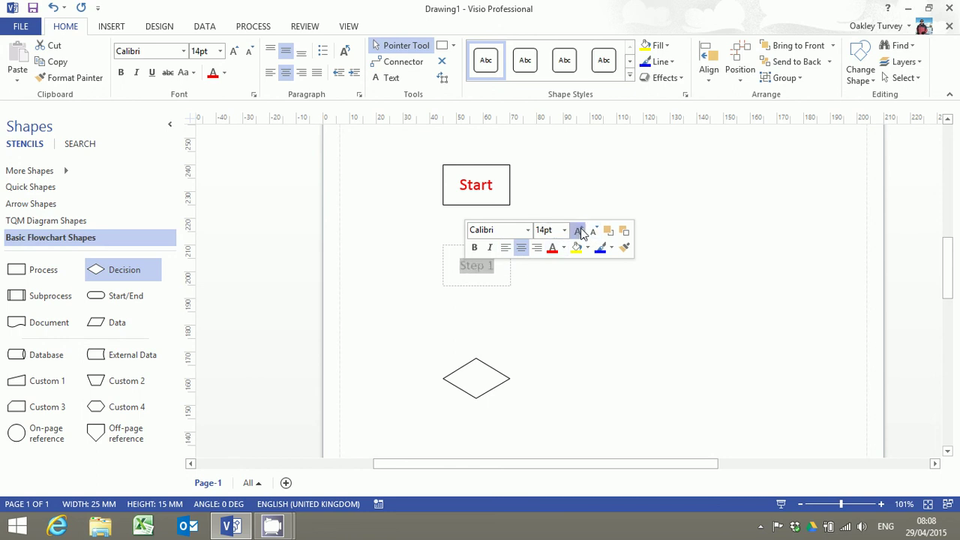
left_click(579, 232)
left_click(580, 232)
left_click(566, 303)
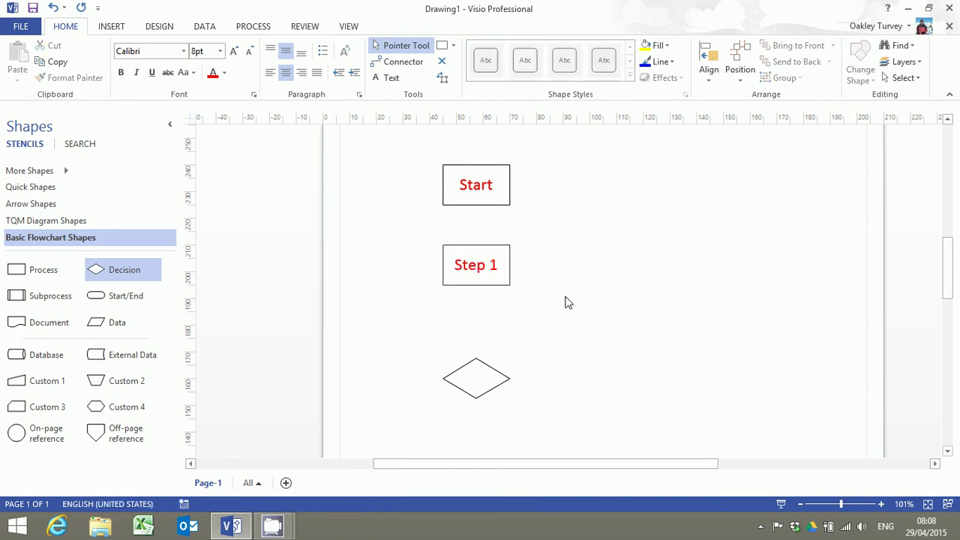
Move the Decision shape slightly up in line with Step 1 and place a Start/End shape aligned below it.
left_click(478, 379)
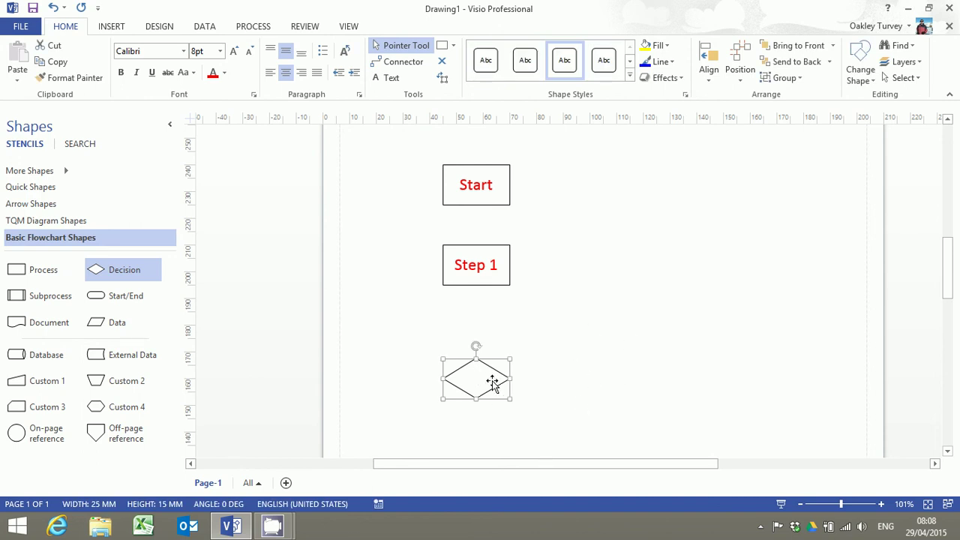
mouse_move(484, 378)
left_mouse_down()
mouse_move(493, 348)
mouse_move(480, 364)
left_mouse_up()
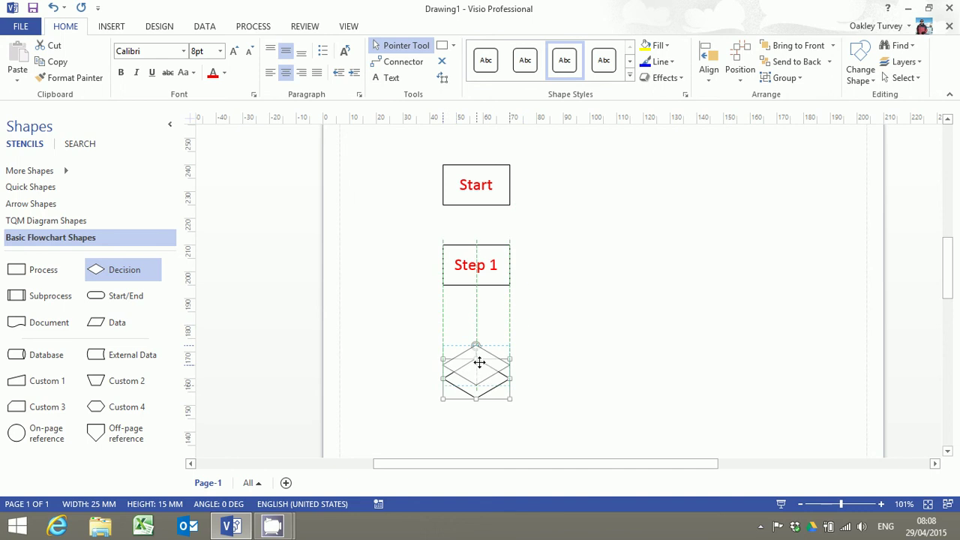
left_click(644, 364)
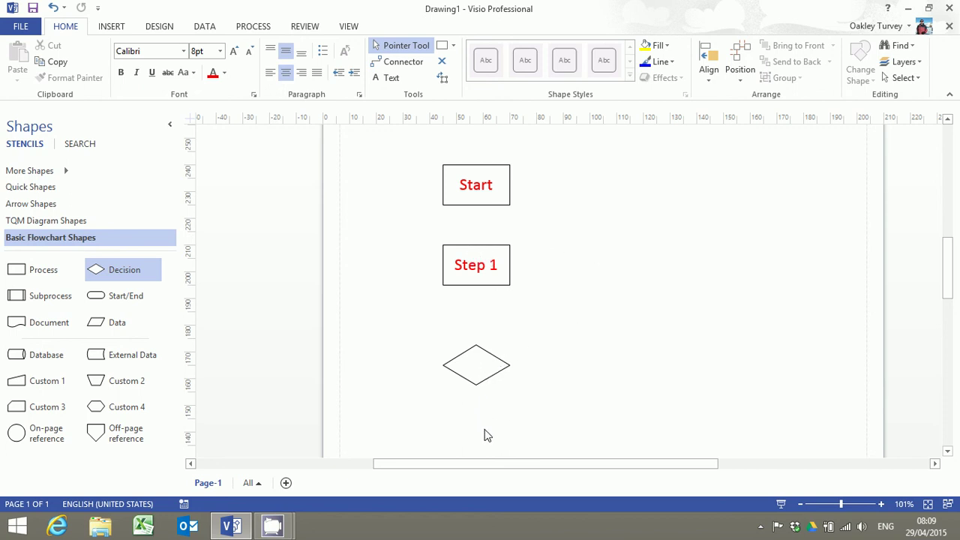
left_click_drag(107, 300, 477, 439)
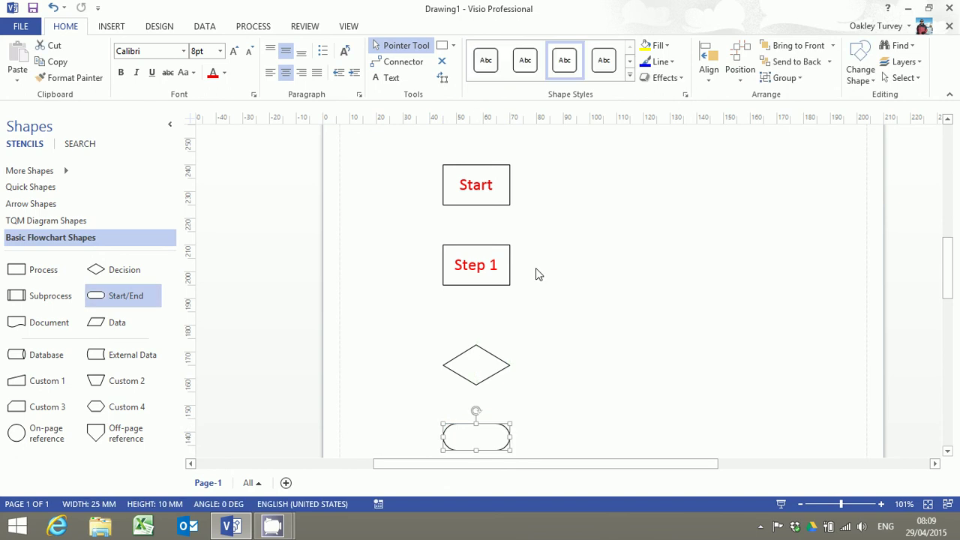
Replace the "Start" Process shape with a Start/End shape aligned above Step 1.
left_click(503, 188)
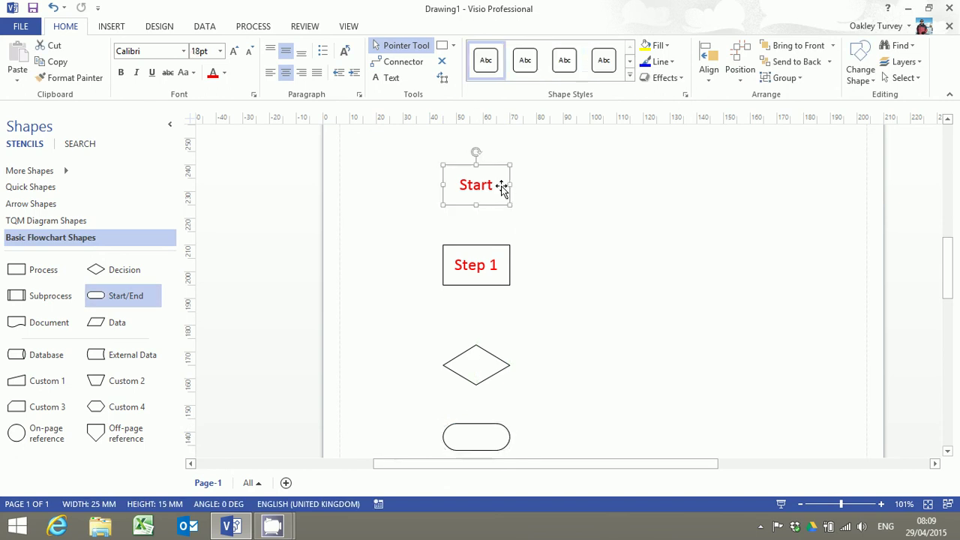
key("Delete")
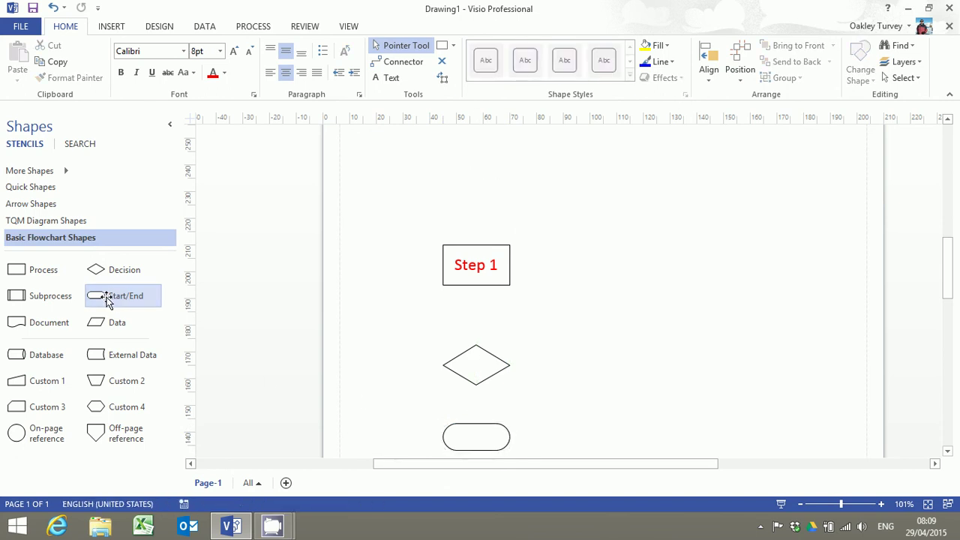
left_click_drag(107, 300, 475, 180)
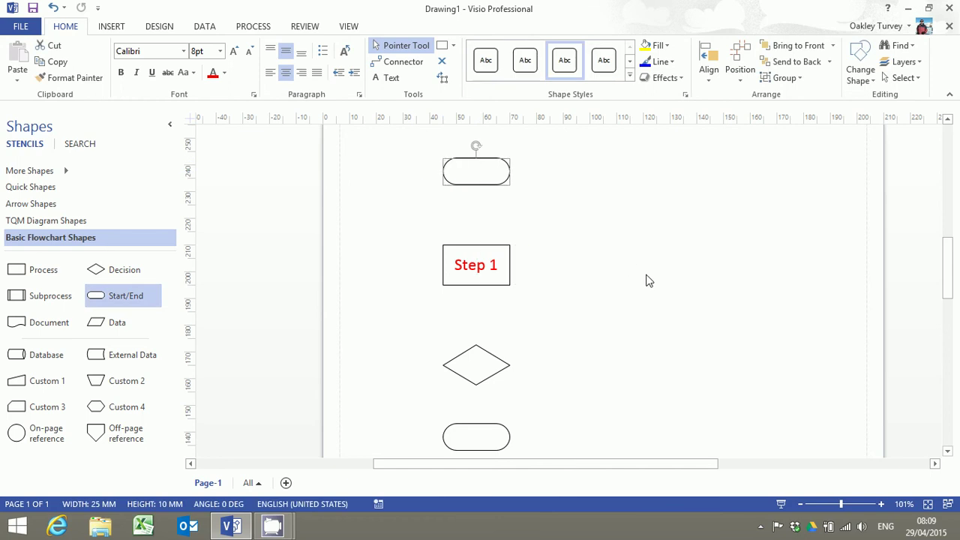
left_click(653, 300)
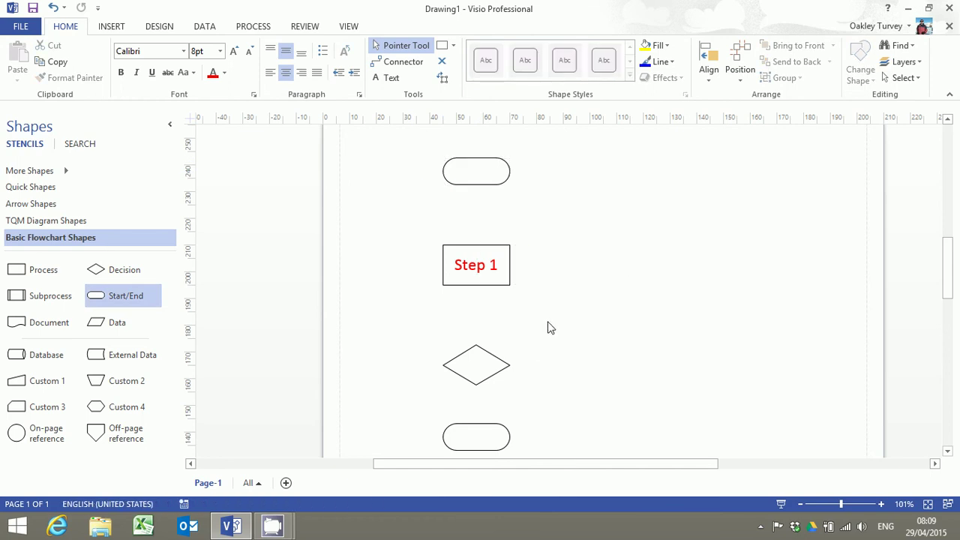
Move the lower Start/End shape further down, keeping it aligned under the Decision shape.
mouse_move(488, 170)
left_mouse_down()
mouse_move(552, 188)
mouse_move(490, 176)
mouse_move(472, 185)
mouse_move(475, 202)
mouse_move(488, 199)
mouse_move(486, 216)
mouse_move(488, 174)
left_mouse_up()
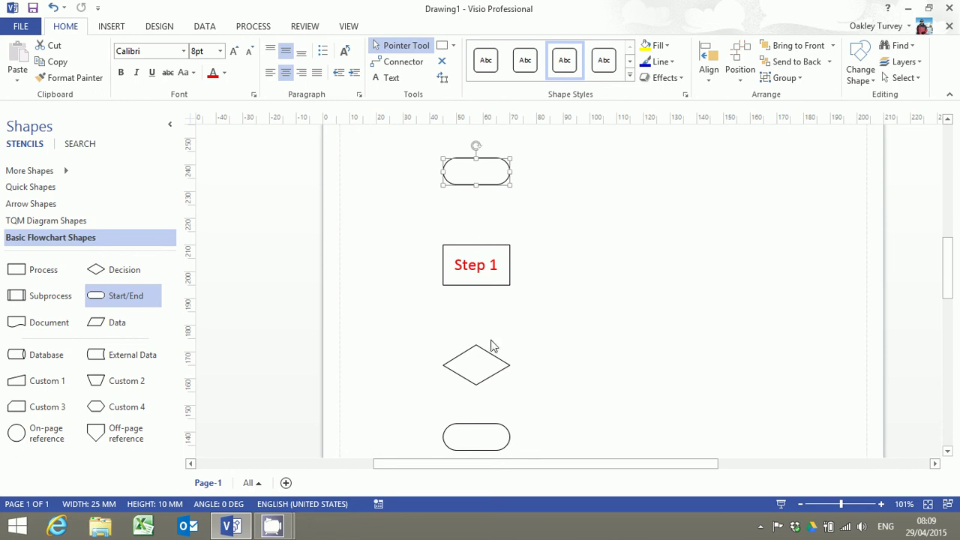
scroll(537, 271, "down", 1)
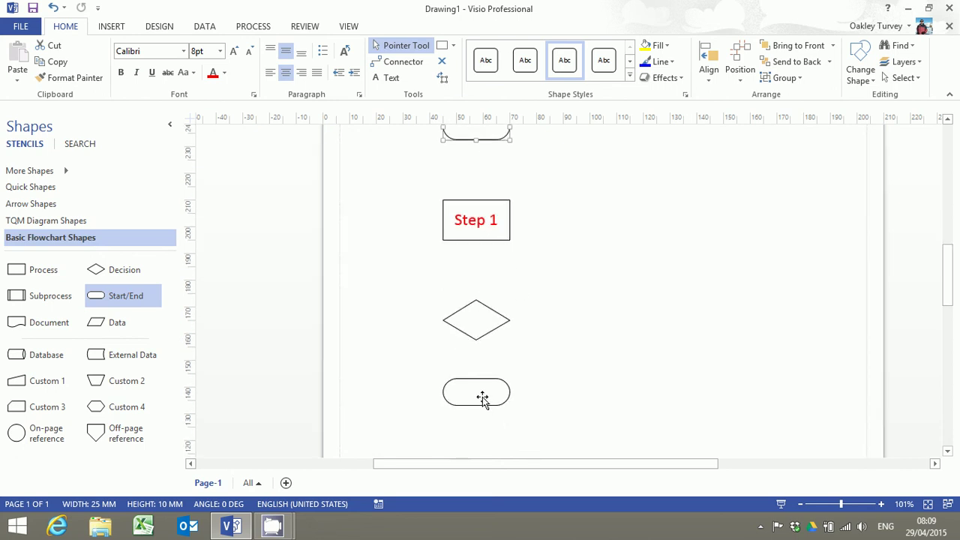
left_click_drag(482, 398, 484, 414)
left_click(622, 328)
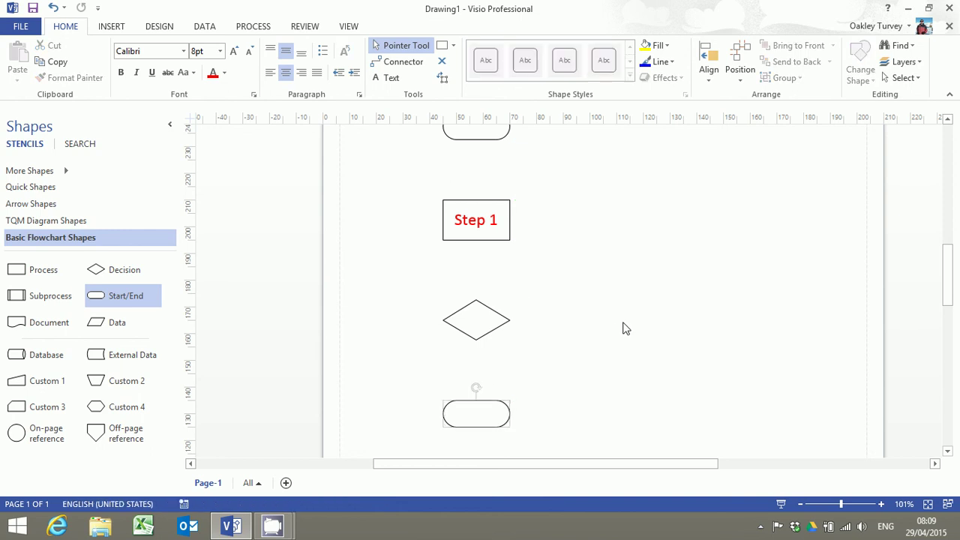
Connect the upper Start/End shape, Step 1, the Decision shape and the lower Start/End shape in sequence, using their facing connection points.
scroll(660, 321, "up", 1)
scroll(660, 315, "up", 1)
scroll(661, 315, "down", 1)
scroll(570, 234, "up", 1)
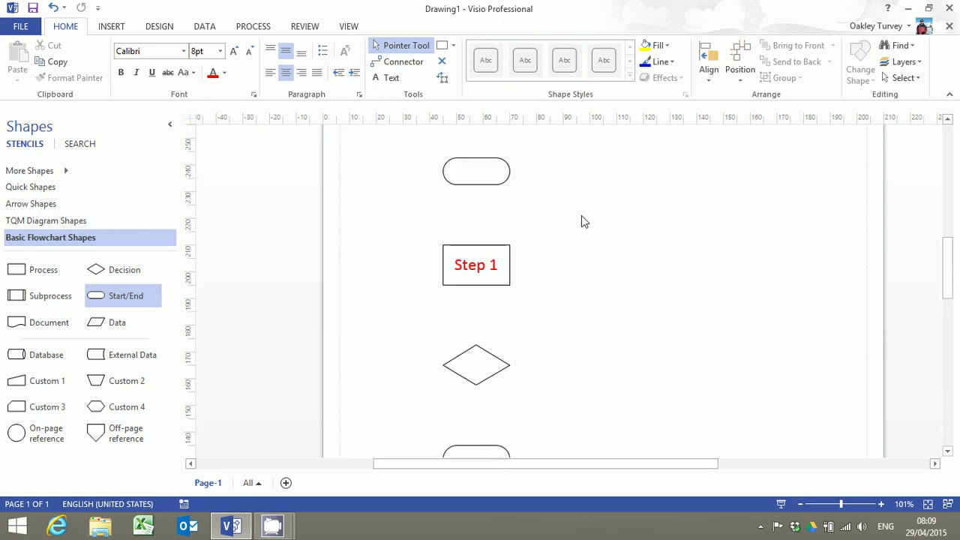
left_click(398, 66)
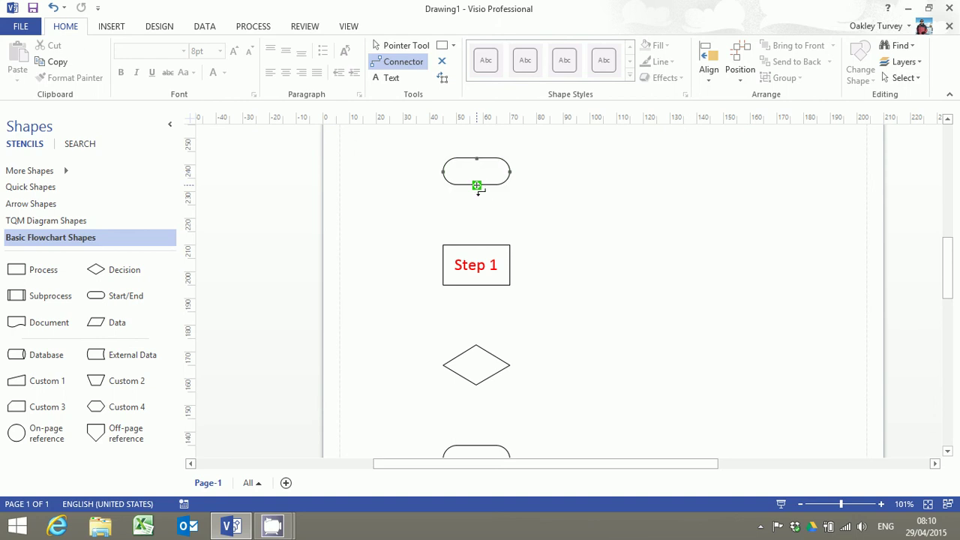
left_click_drag(477, 186, 476, 246)
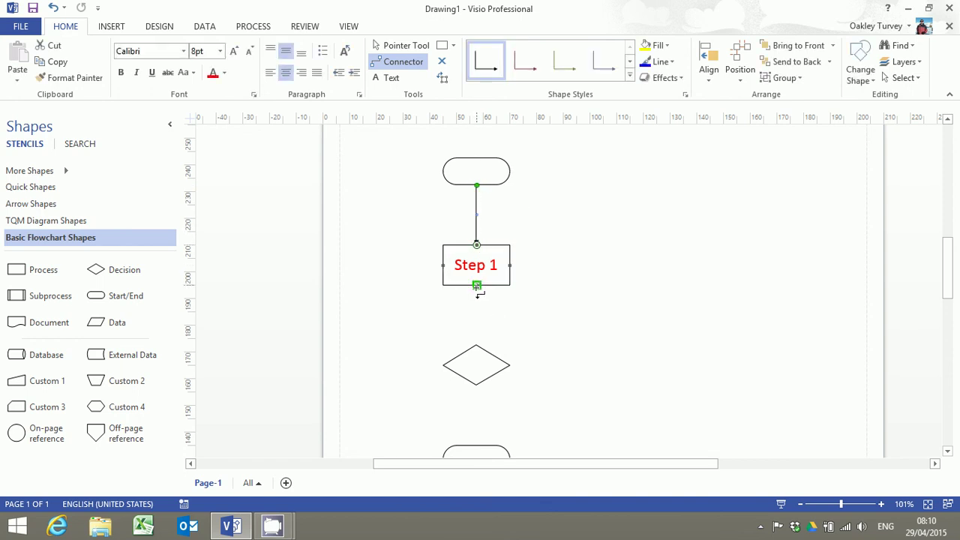
left_click_drag(477, 286, 477, 344)
left_click_drag(475, 389, 475, 445)
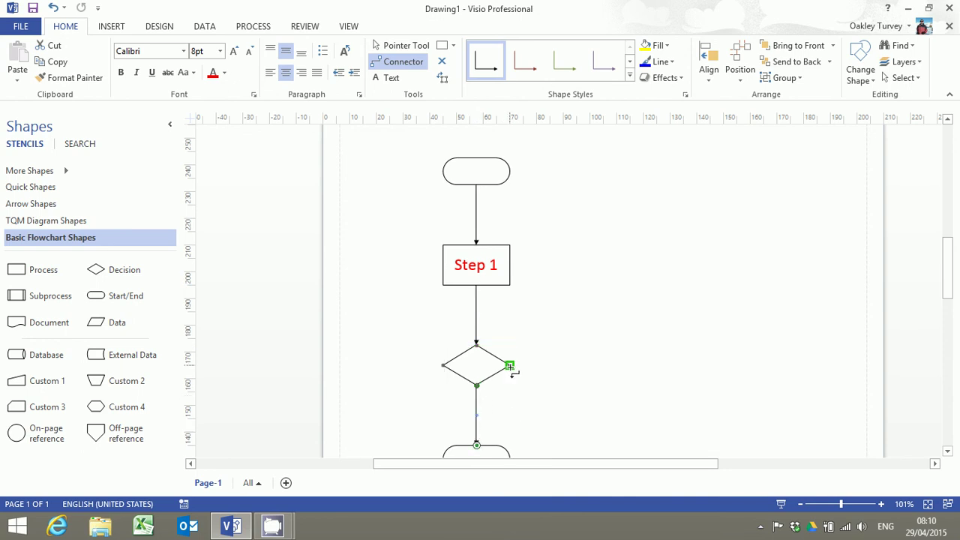
Draw a loop-back connector from the Decision shape's right point to Step 1's right point and return to the Pointer Tool.
left_click_drag(510, 367, 510, 265)
scroll(601, 304, "down", 2)
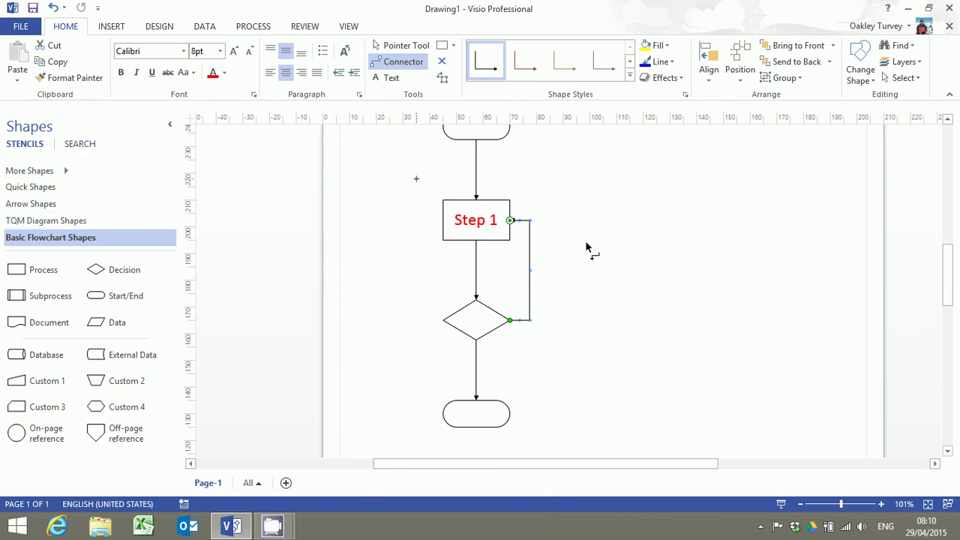
left_click(626, 220)
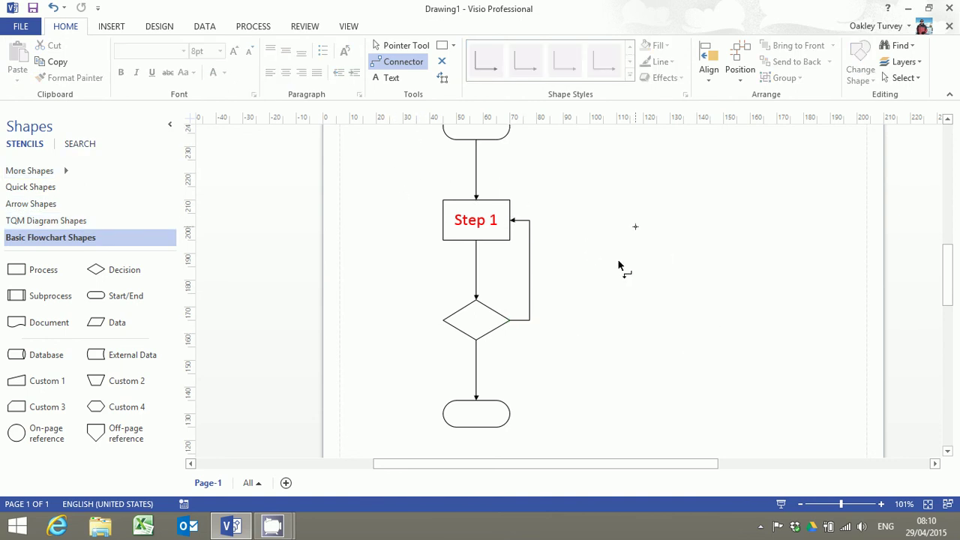
left_click(398, 45)
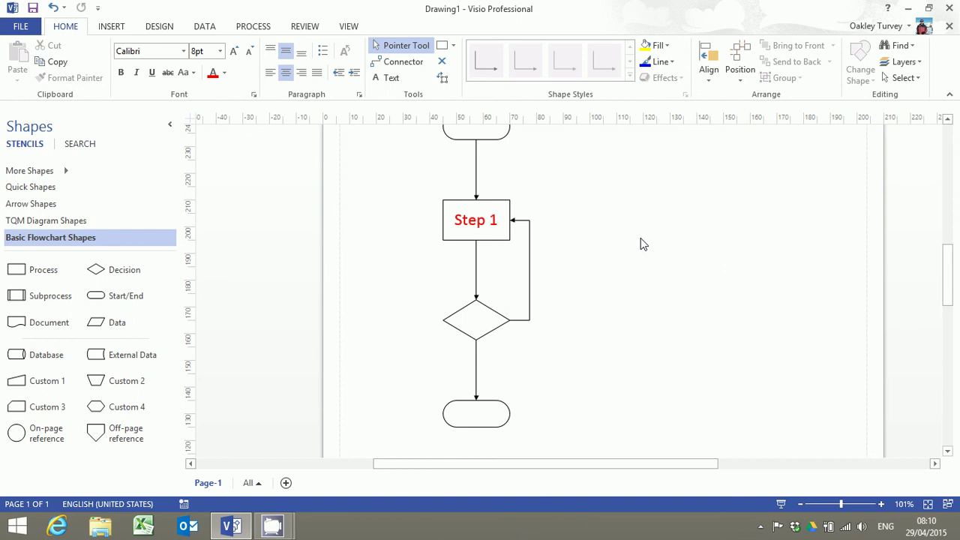
Try moving the upper Start/End shape to the lower left of Step 1, and undo the move.
scroll(641, 244, "down", 1)
scroll(641, 244, "up", 2)
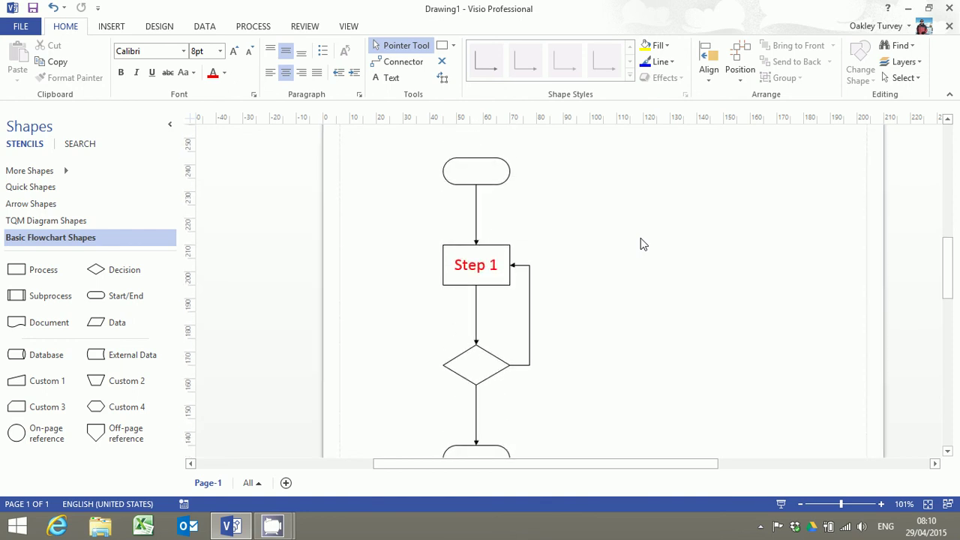
scroll(642, 244, "down", 1)
scroll(641, 244, "up", 1)
scroll(642, 243, "down", 1)
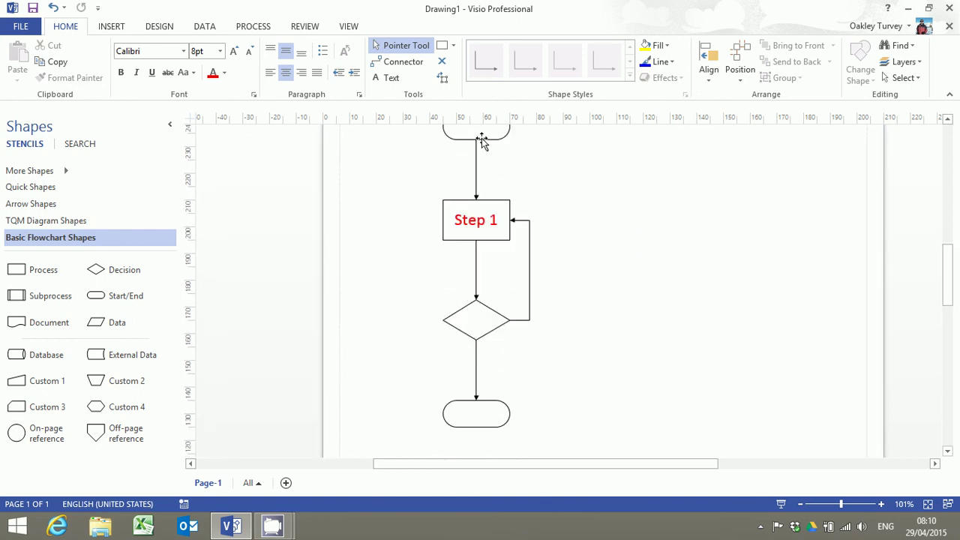
left_click_drag(489, 132, 385, 281)
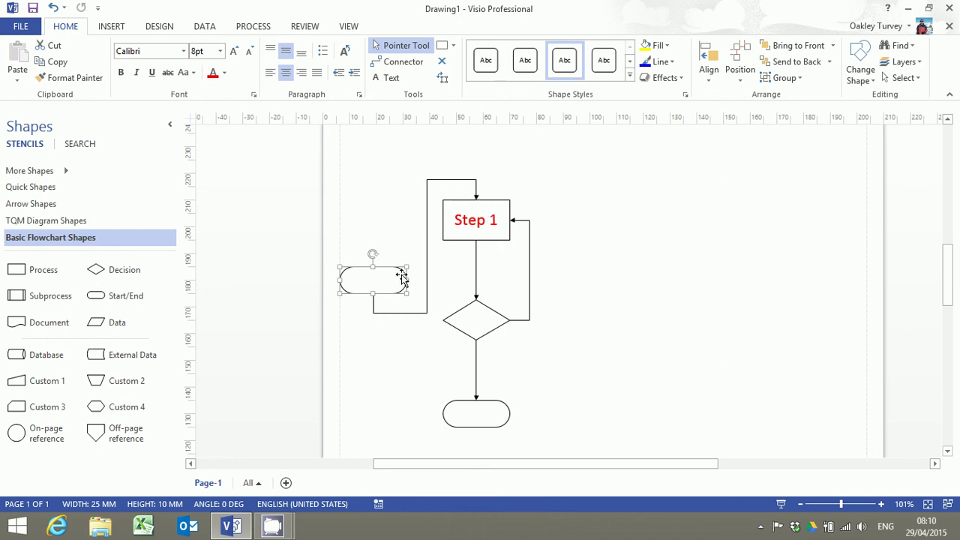
key("ctrl+z")
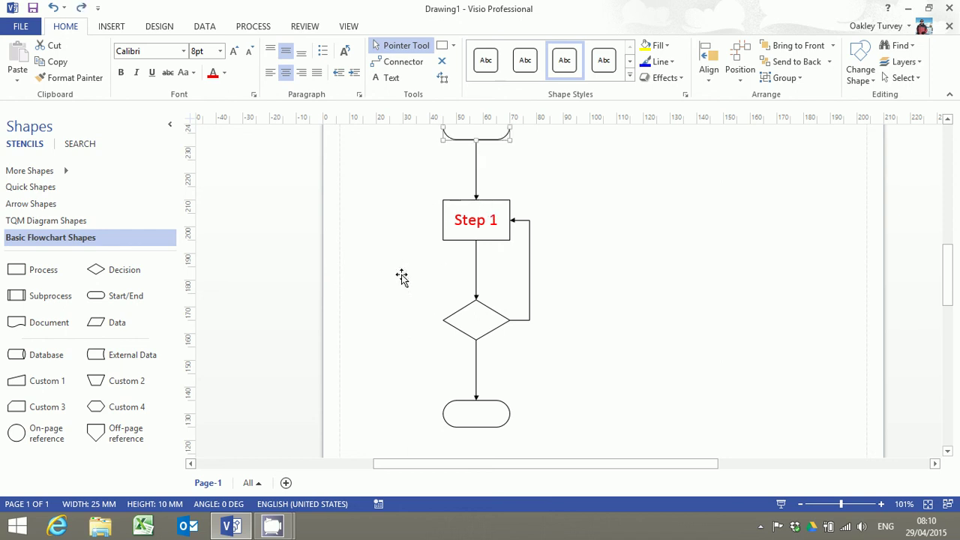
Replace the connector between the upper Start/End shape and Step 1 with one attached to the whole shapes instead of fixed points.
left_click(475, 169)
key("Delete")
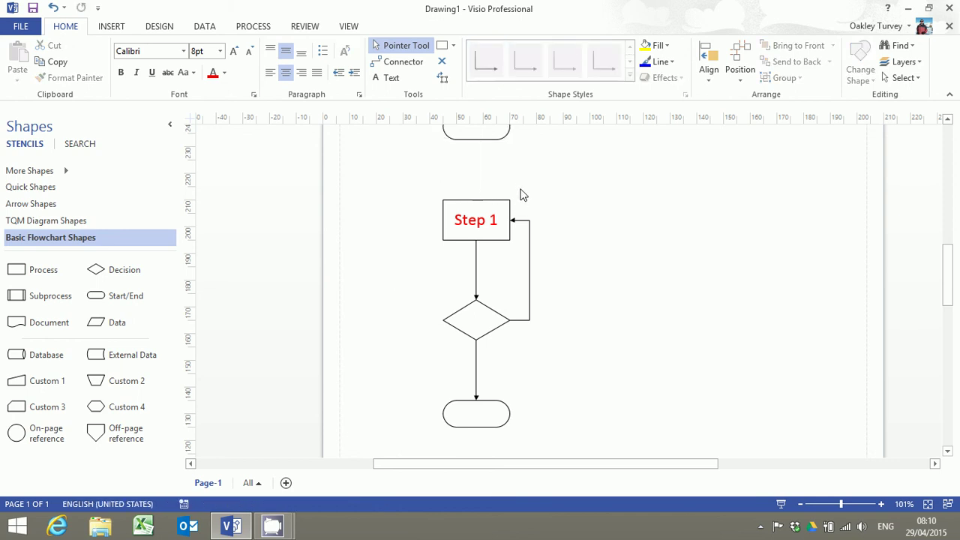
left_click(394, 66)
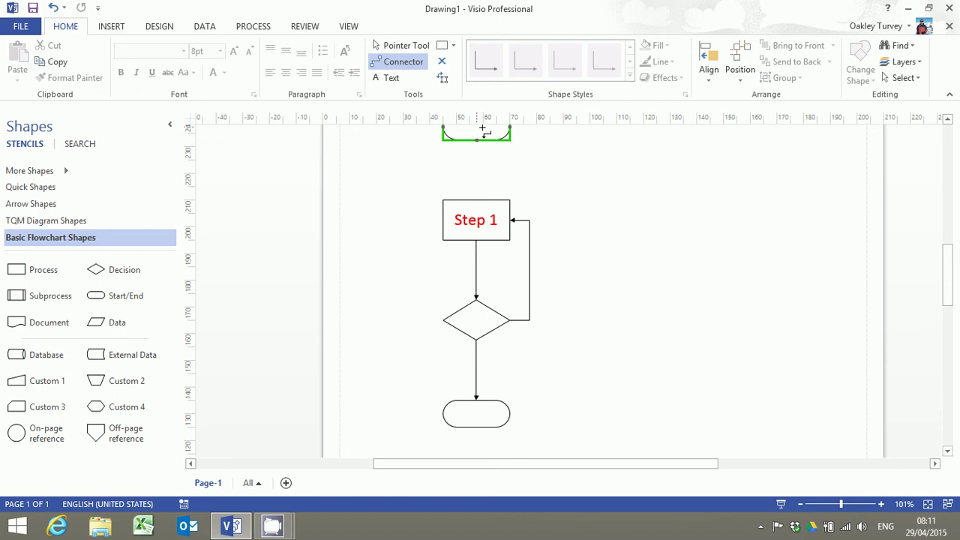
left_click_drag(484, 132, 488, 216)
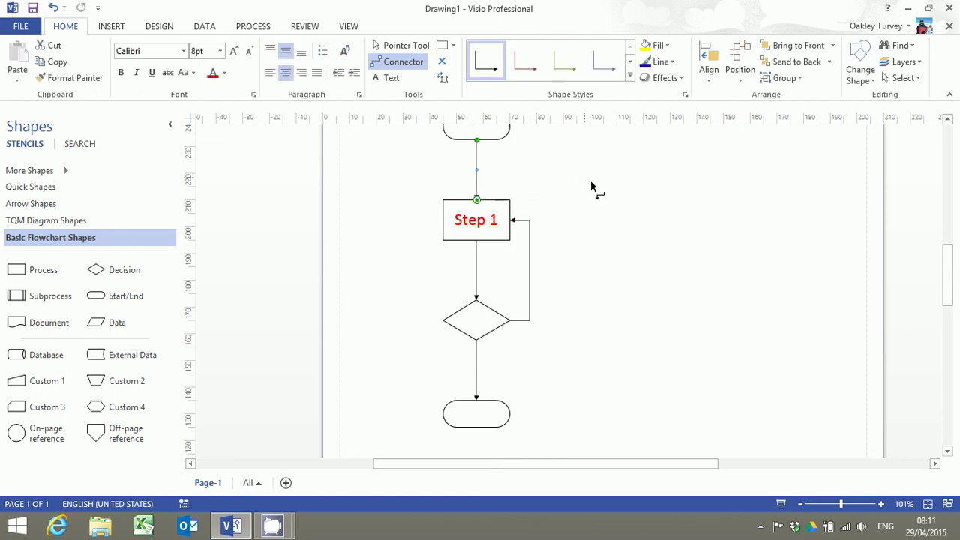
left_click(399, 45)
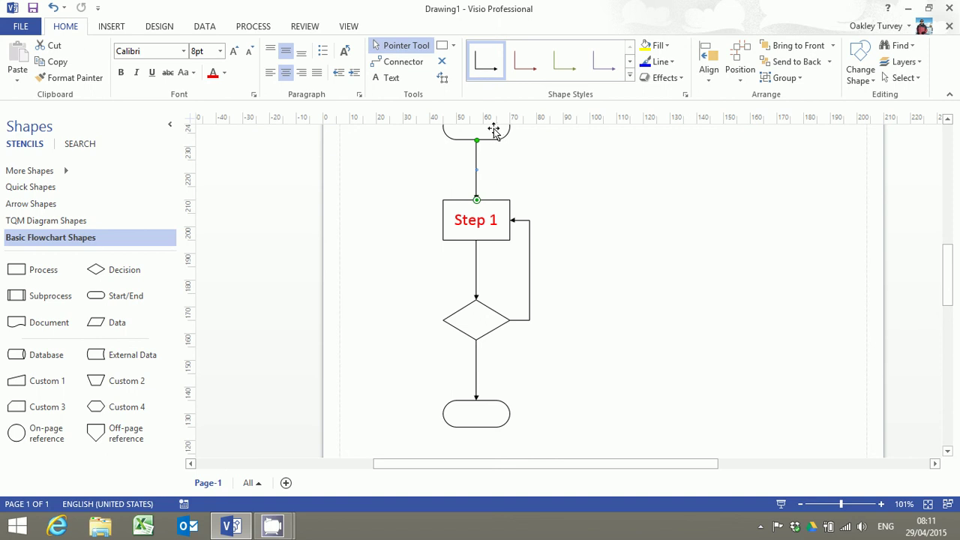
Test the new connector's rerouting by moving the upper Start/End shape to the left of Step 1 and back above it.
left_click_drag(493, 130, 395, 252)
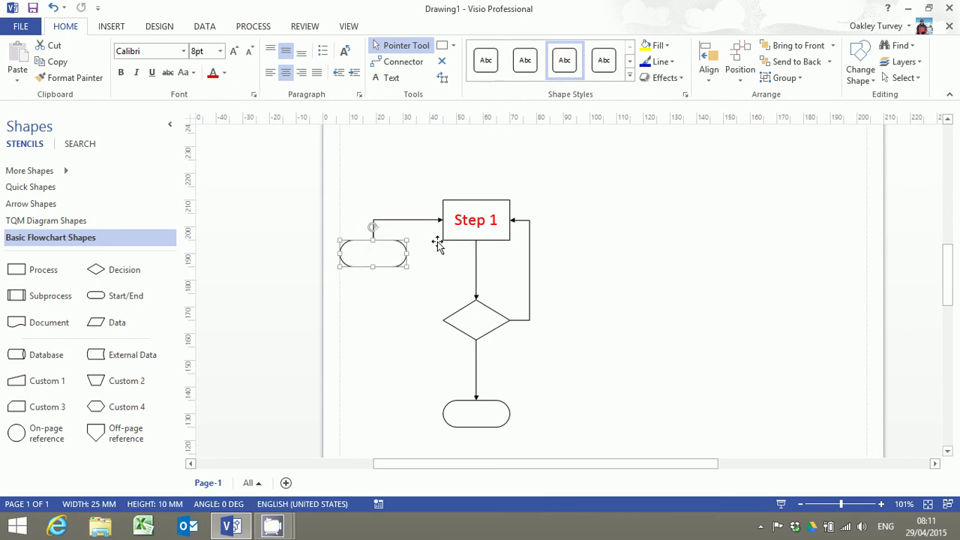
left_click(418, 302)
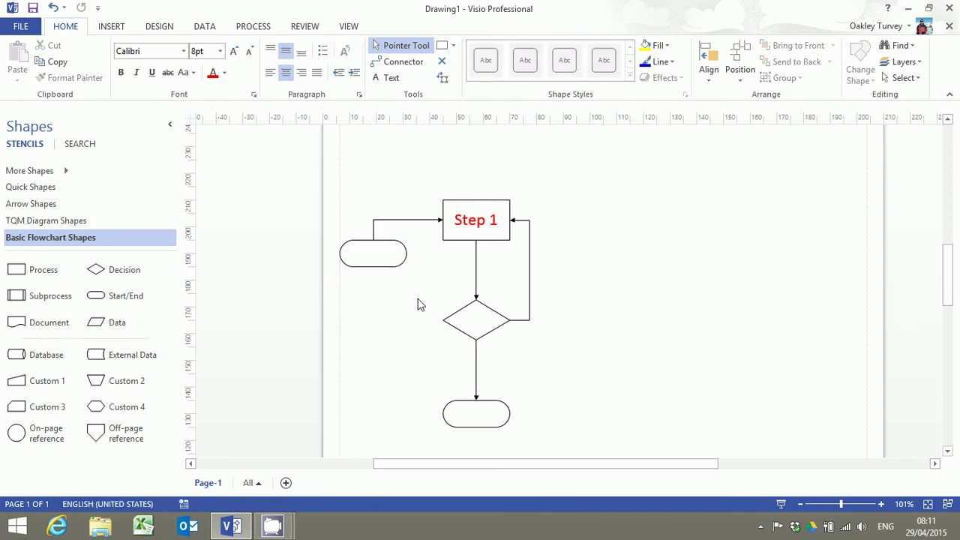
left_click_drag(386, 257, 498, 135)
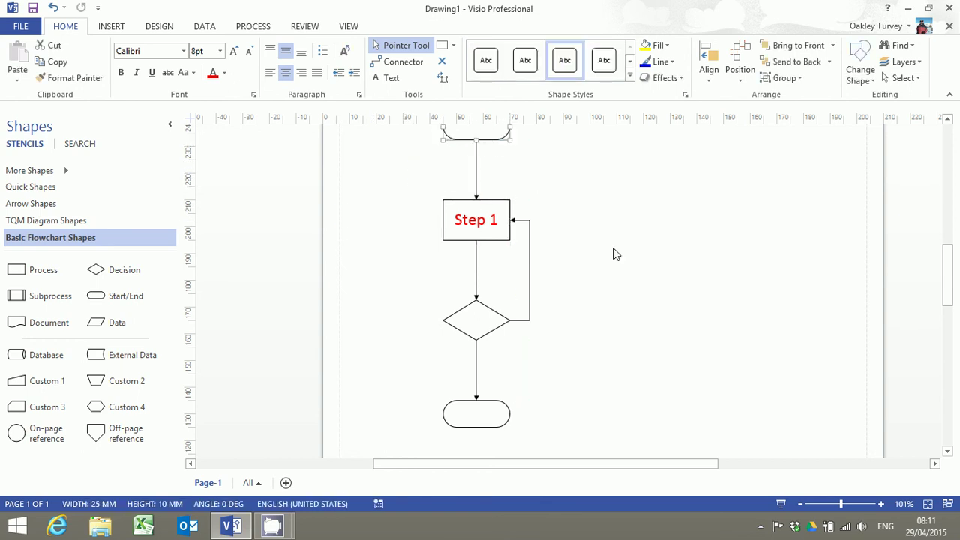